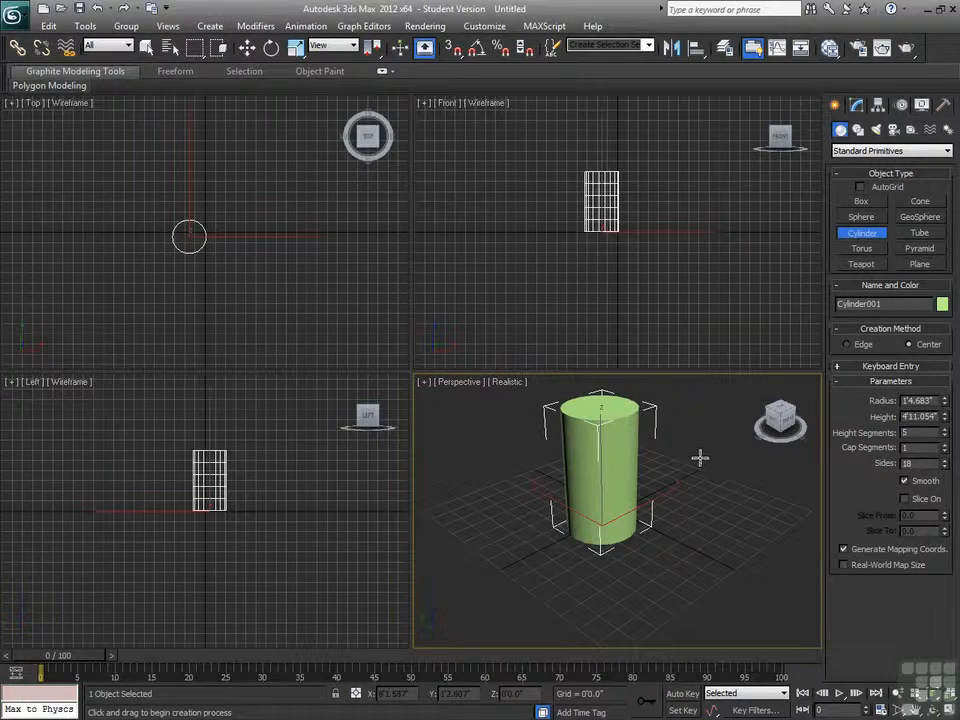
Add a Bend modifier to the cylinder and set its bend angle to about 124.5.
click(857, 105)
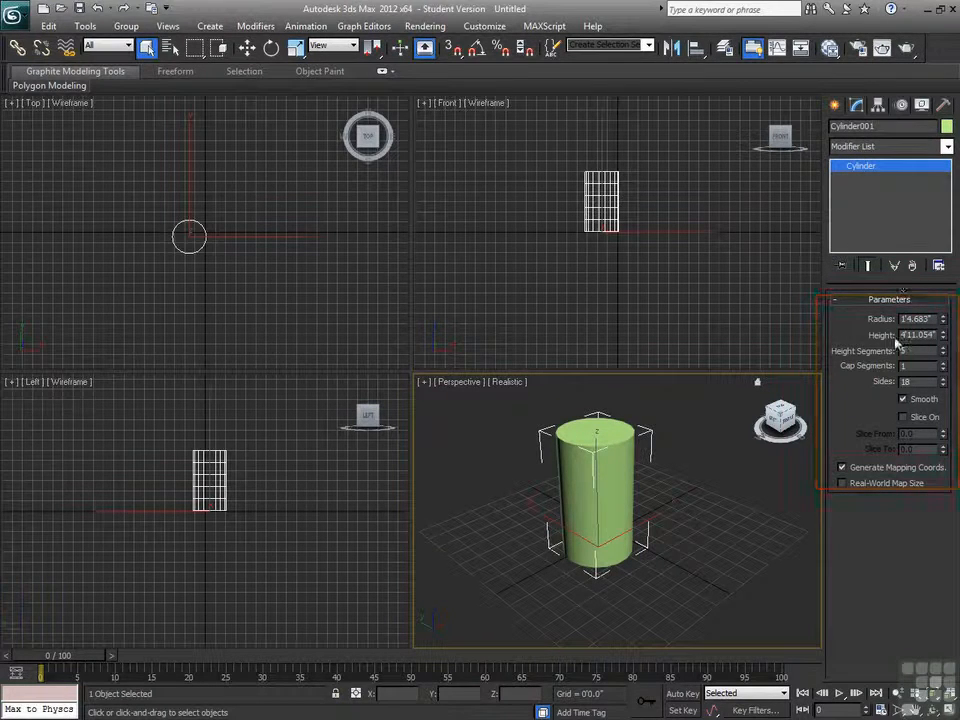
click(947, 147)
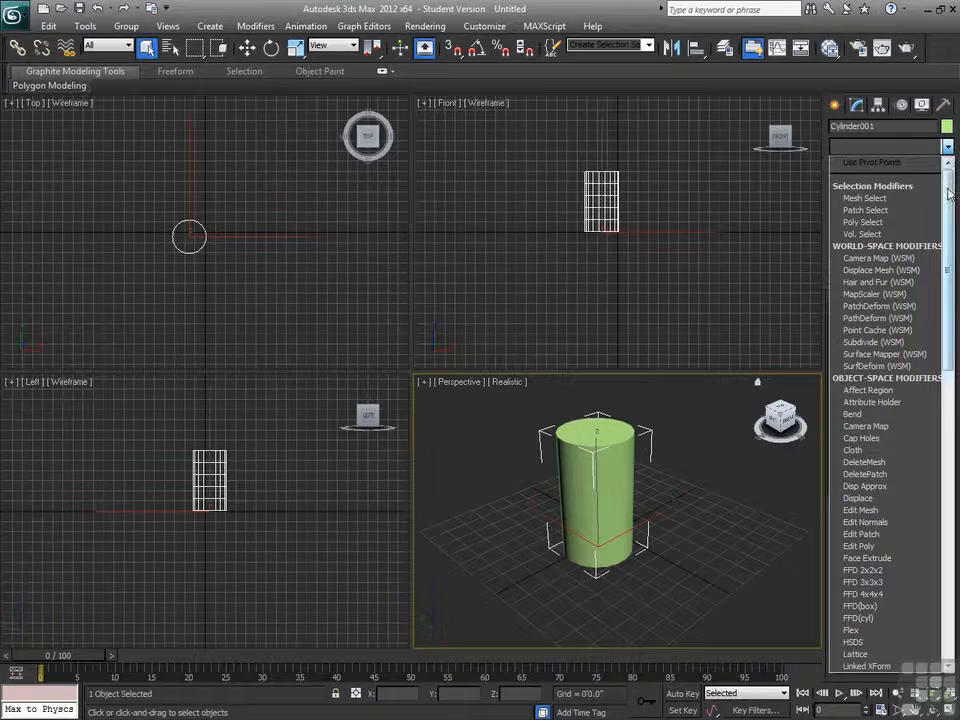
click(880, 414)
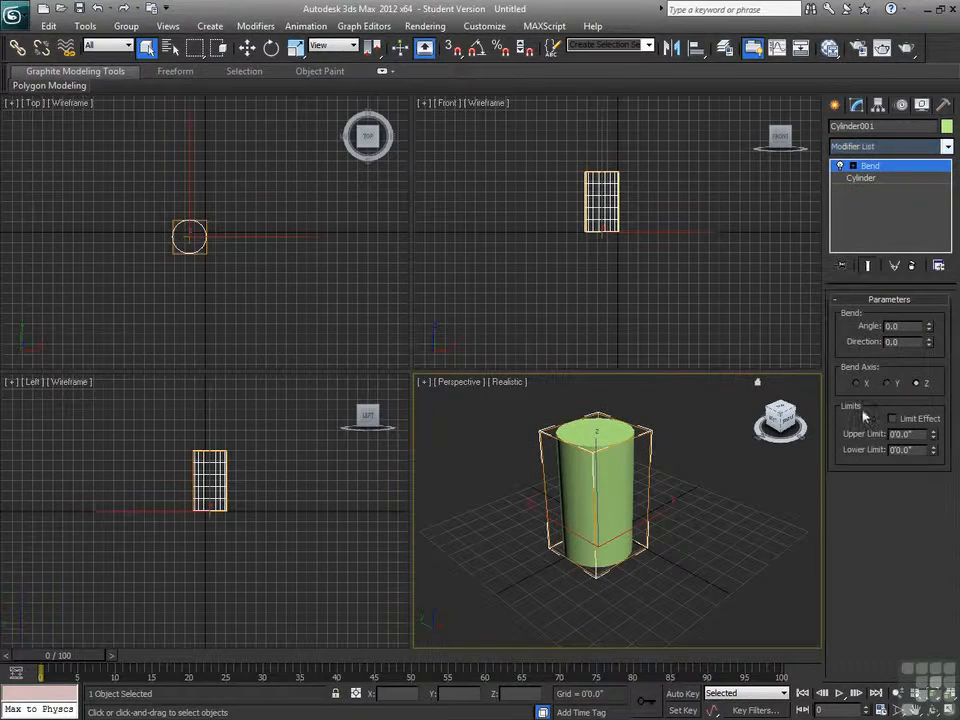
drag(931, 327, 931, 302)
alt+middle_drag(676, 448, 714, 508)
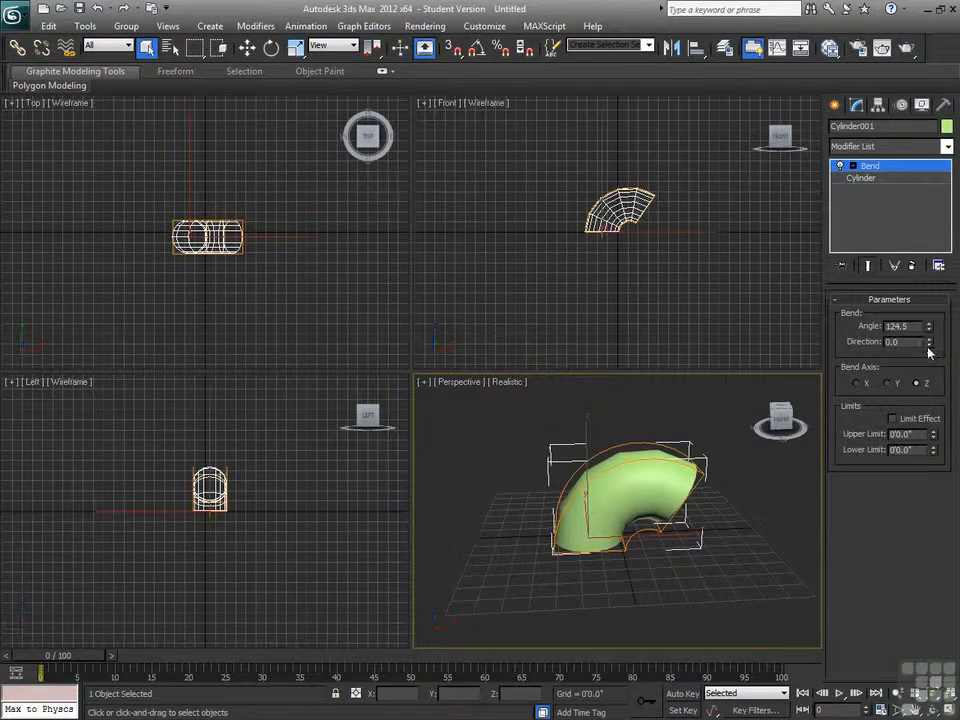
Try out the bend direction and the X and Y bend axes, and switch the bend axis back to Z.
drag(931, 344, 912, 176)
right_click(912, 177)
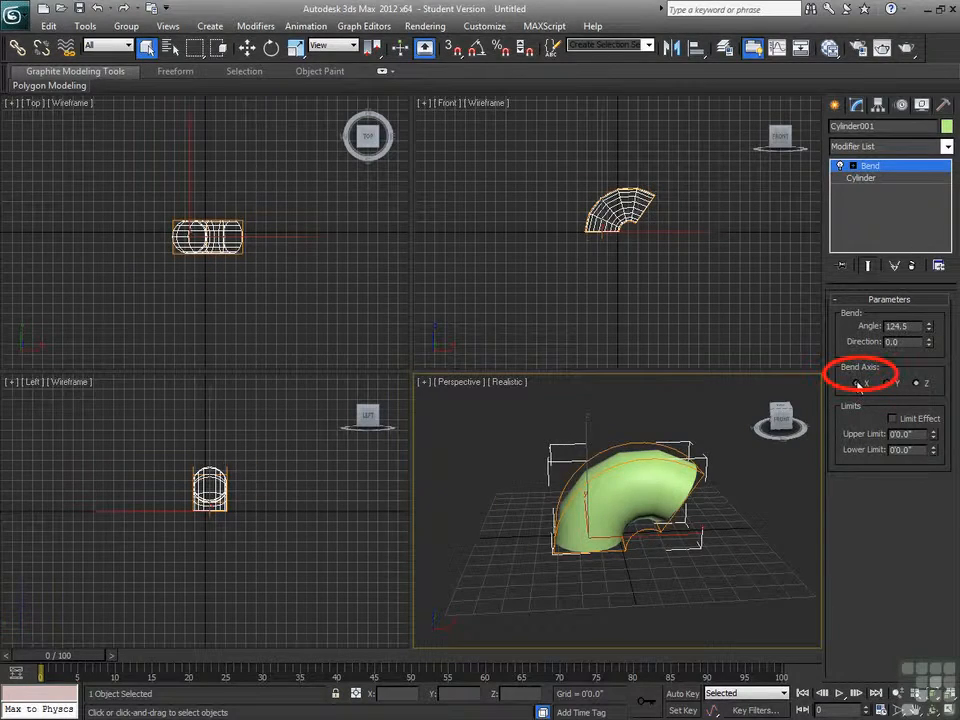
click(857, 384)
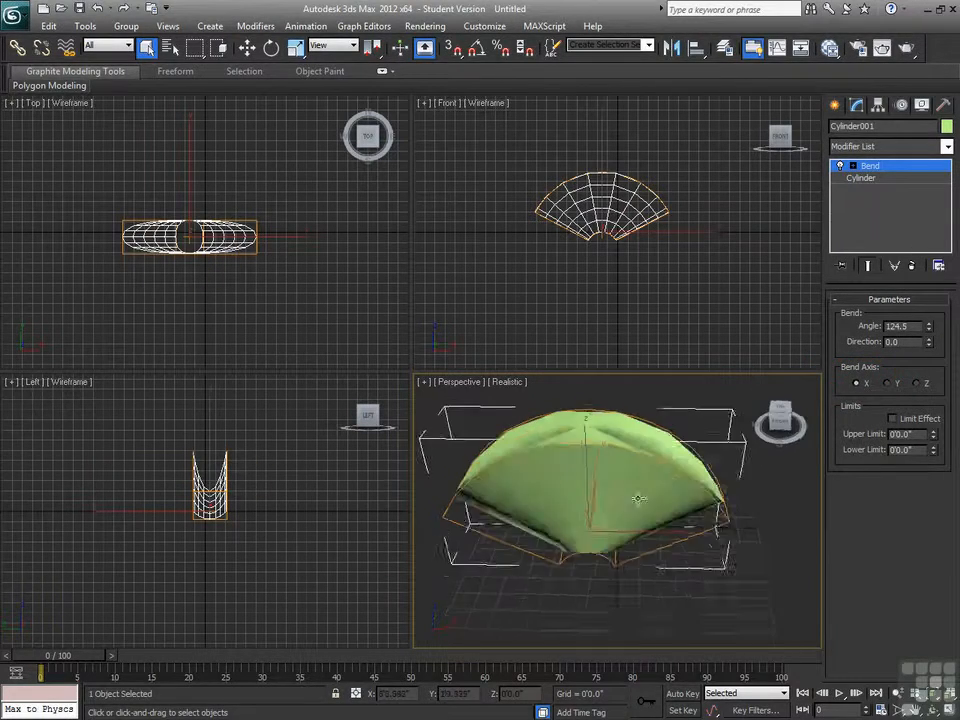
click(887, 383)
drag(930, 341, 944, 433)
click(857, 383)
click(928, 383)
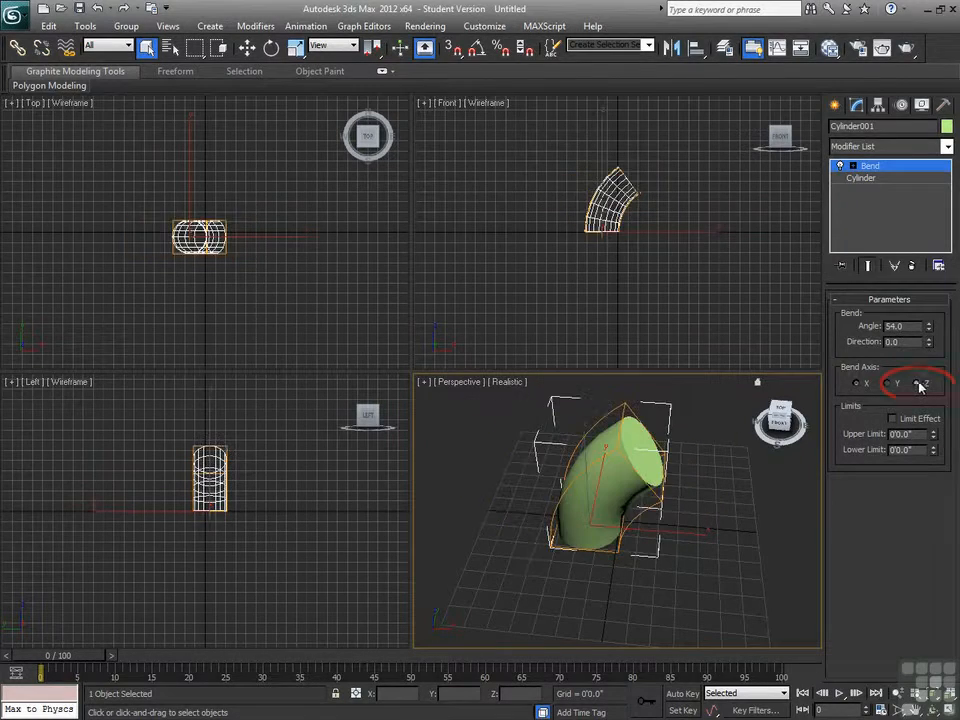
Set the cylinder's bend angle to 180.
drag(933, 337, 900, 222)
alt+middle_drag(666, 561, 662, 519)
scroll(667, 526, up, 4)
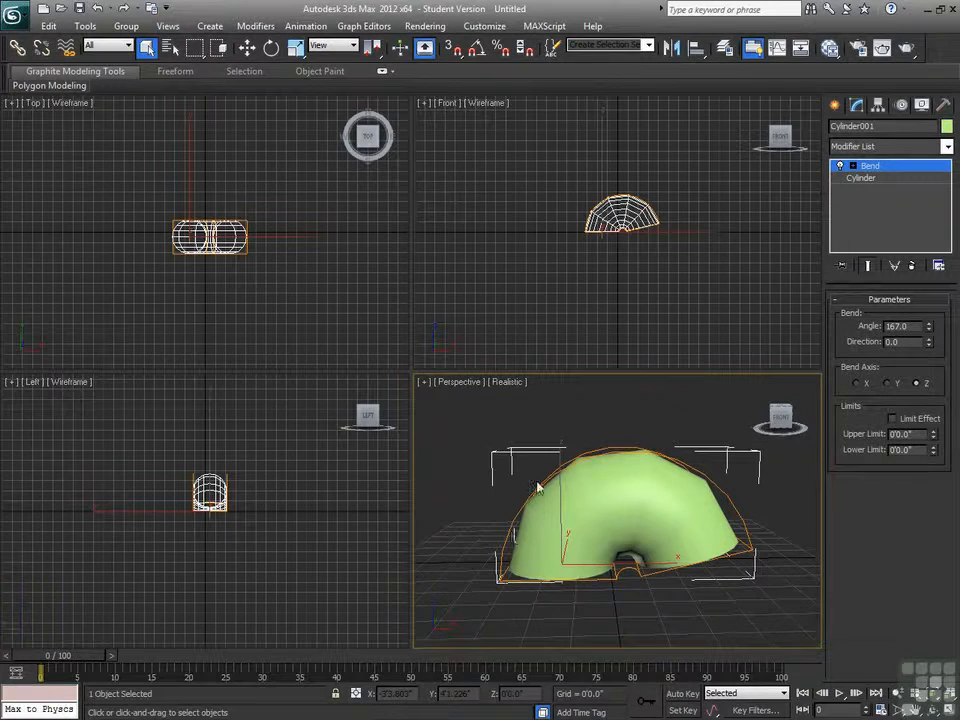
double_click(893, 327)
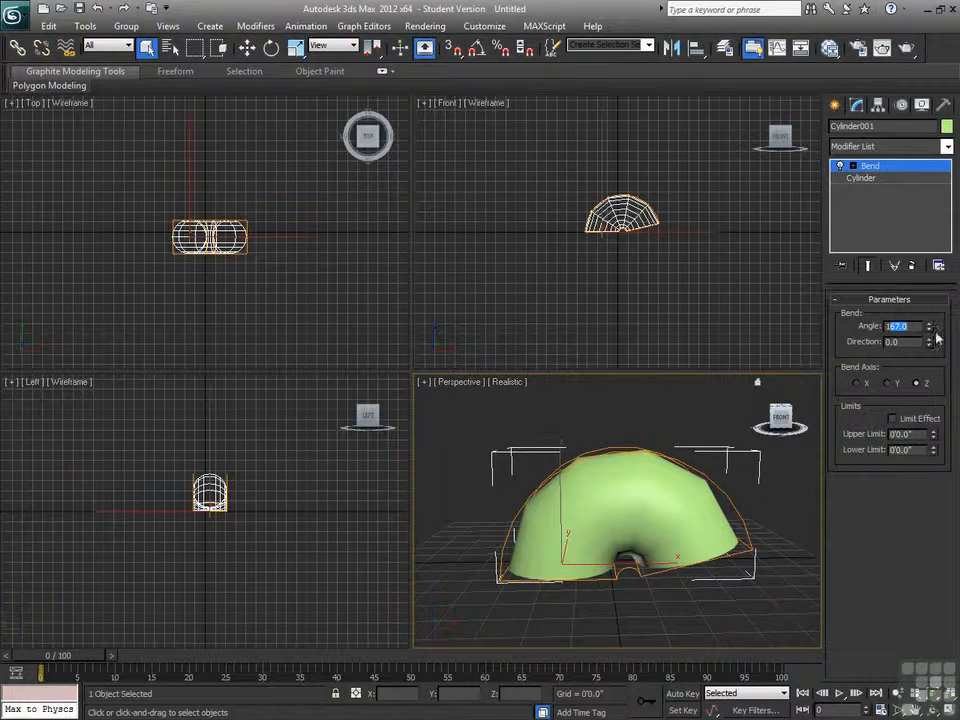
text(180)
key(Return)
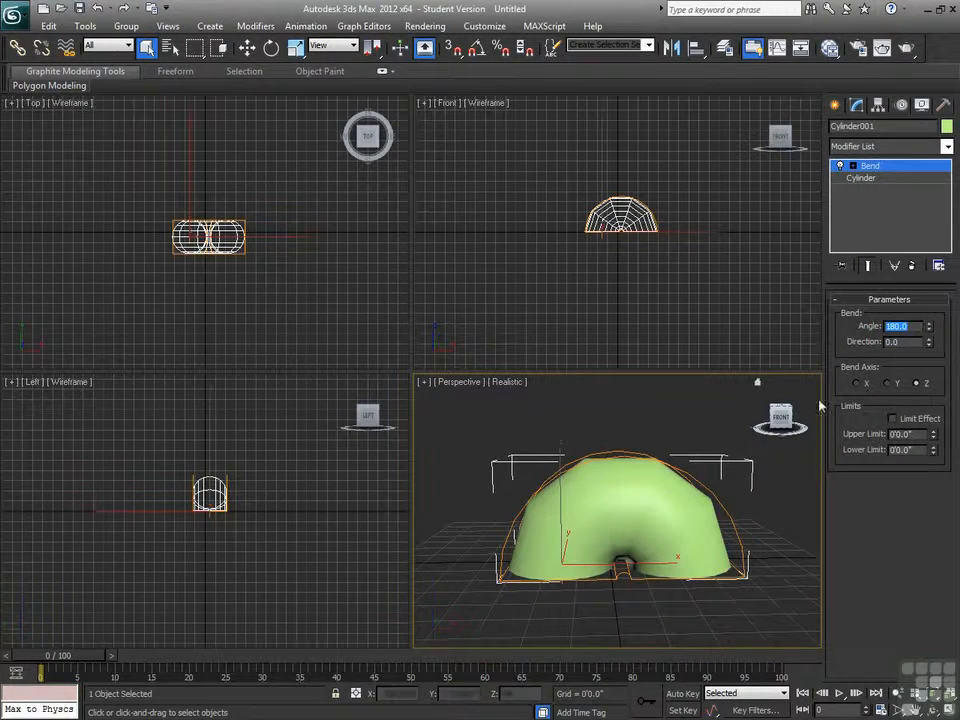
alt+middle_drag(705, 524, 560, 484)
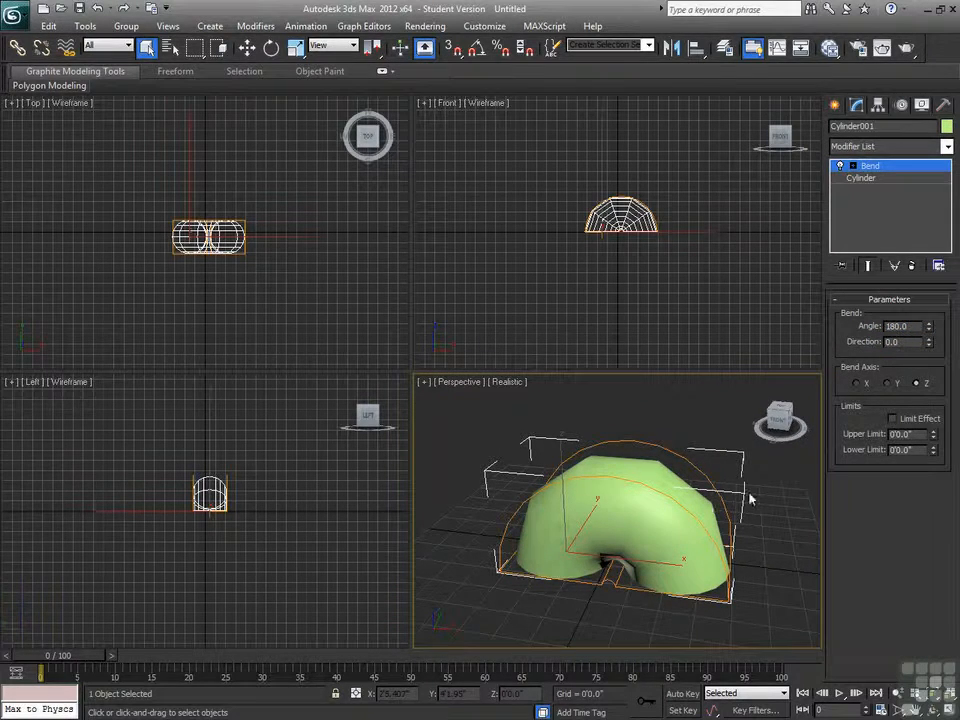
Set the base cylinder's height segments to 10 and maximize the Perspective view.
click(862, 178)
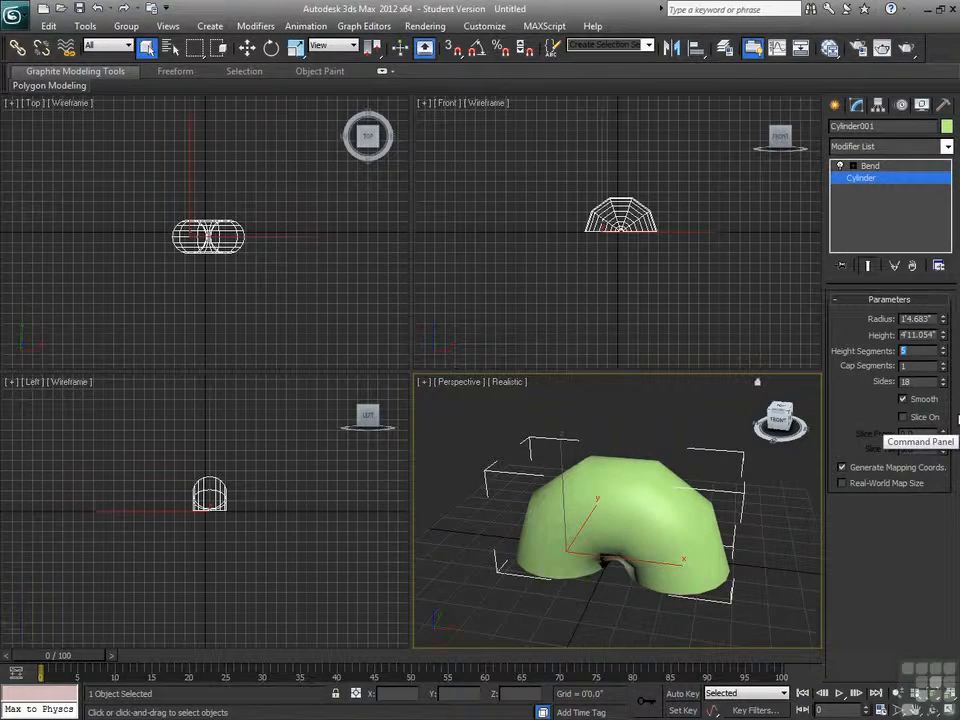
text(10)
key(Return)
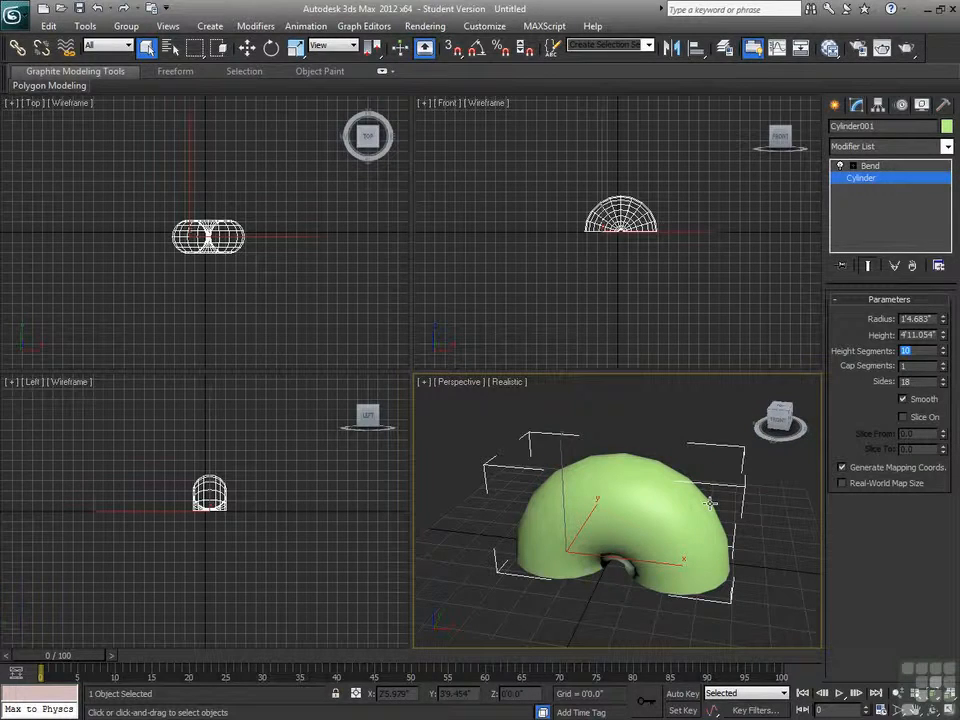
key(alt+w)
alt+middle_drag(578, 482, 628, 489)
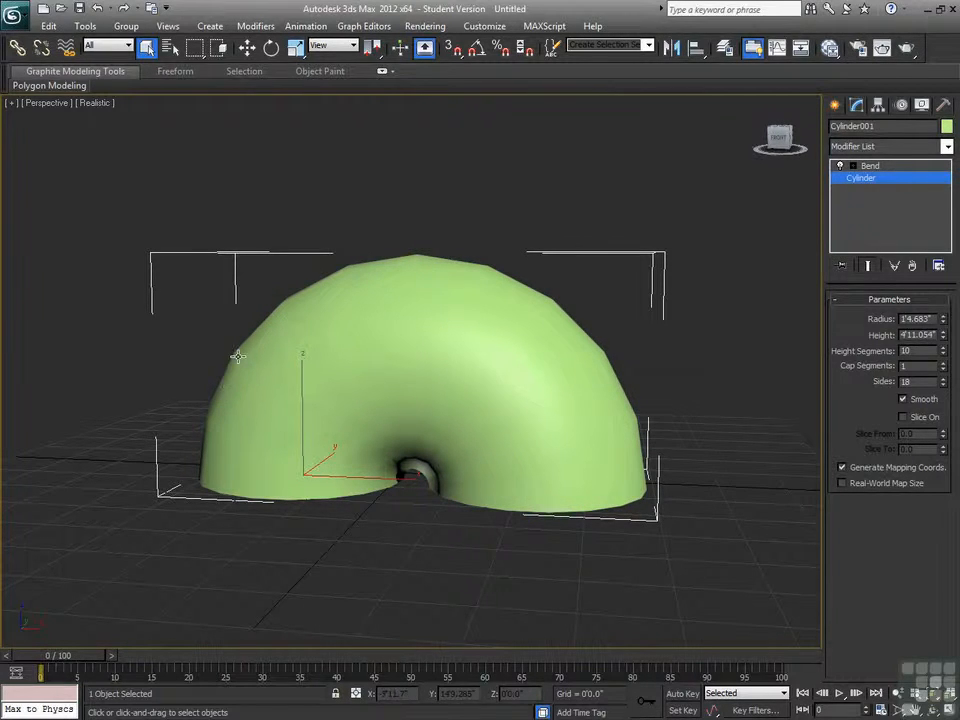
Set the base cylinder's height segments to 20 and its sides to 36.
double_click(901, 351)
text(20)
key(Return)
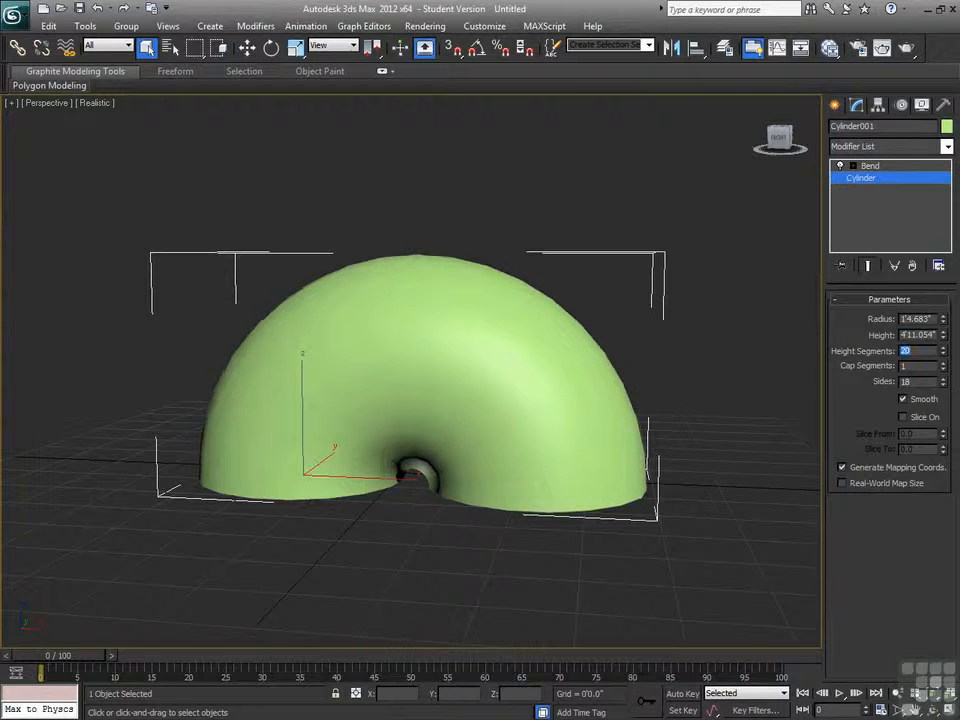
mouse_move(323, 331)
alt+middle_down()
mouse_move(364, 332)
mouse_move(324, 309)
mouse_move(317, 332)
mouse_move(280, 340)
mouse_move(364, 330)
mouse_move(300, 336)
mouse_move(347, 334)
mouse_move(325, 341)
alt+middle_up()
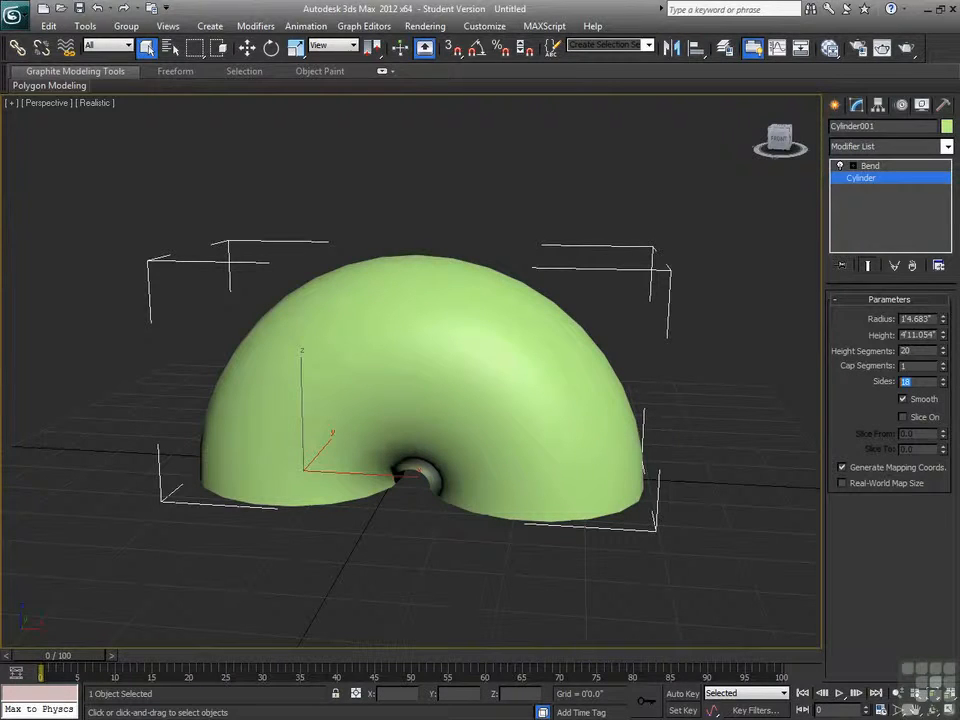
key(Return)
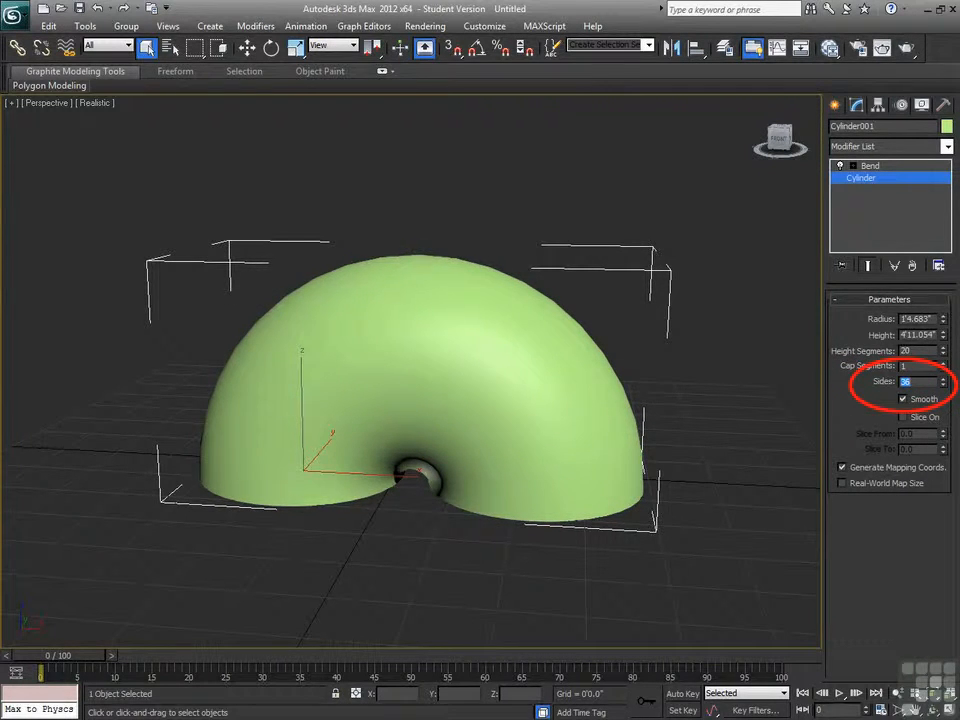
mouse_move(612, 385)
alt+middle_down()
mouse_move(621, 366)
mouse_move(495, 386)
mouse_move(392, 386)
mouse_move(647, 384)
mouse_move(591, 381)
alt+middle_up()
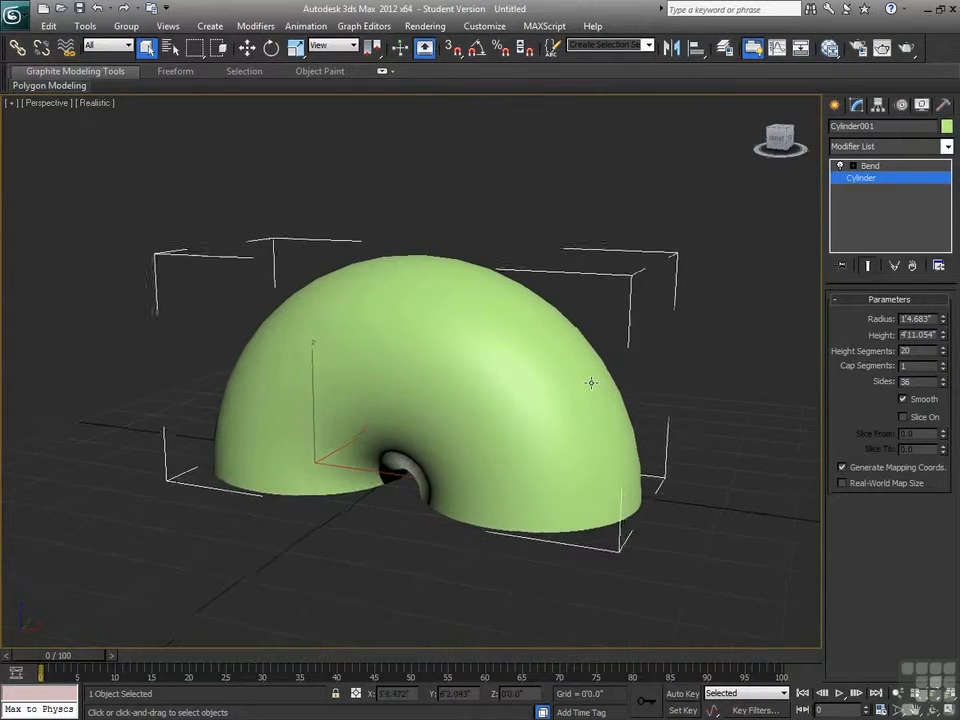
Return to the Bend modifier's parameters and try out varying the bend angle.
click(869, 165)
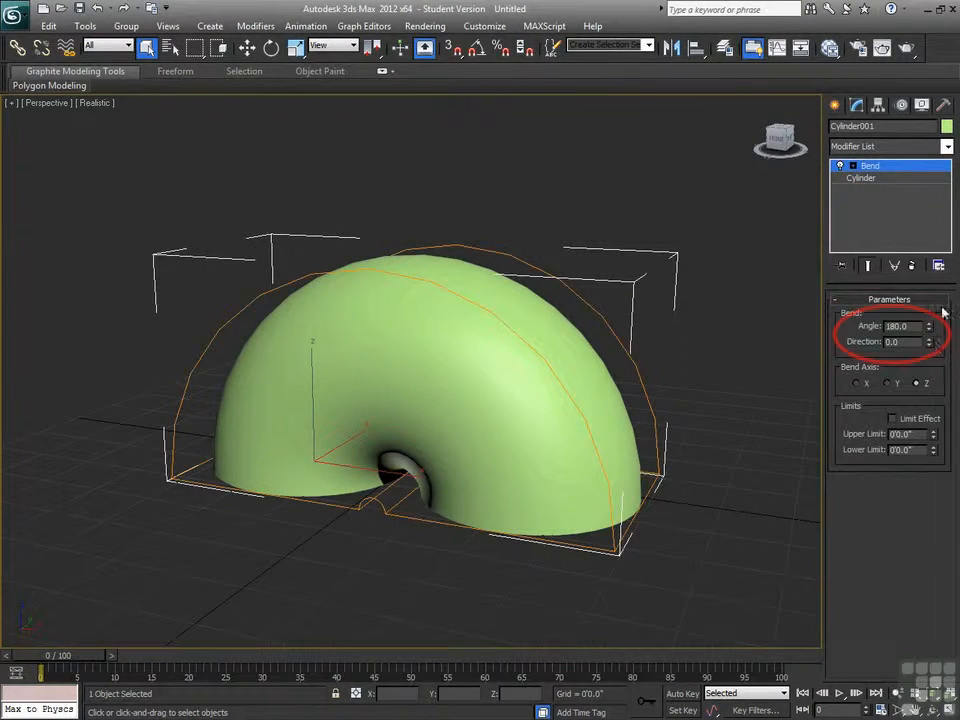
drag(930, 334, 902, 421)
right_click(902, 421)
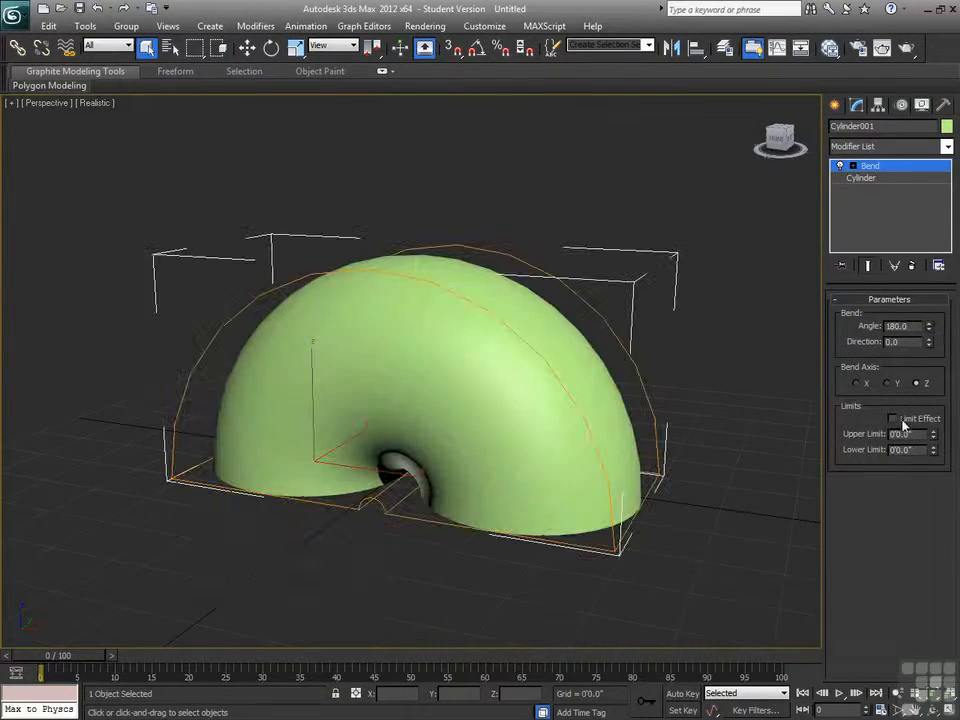
drag(927, 325, 942, 635)
drag(925, 697, 926, 336)
Turn on automatic keyframing, set the bend angle to 0 at frame 30, and return to frame 0.
click(684, 694)
drag(75, 655, 285, 652)
key(q)
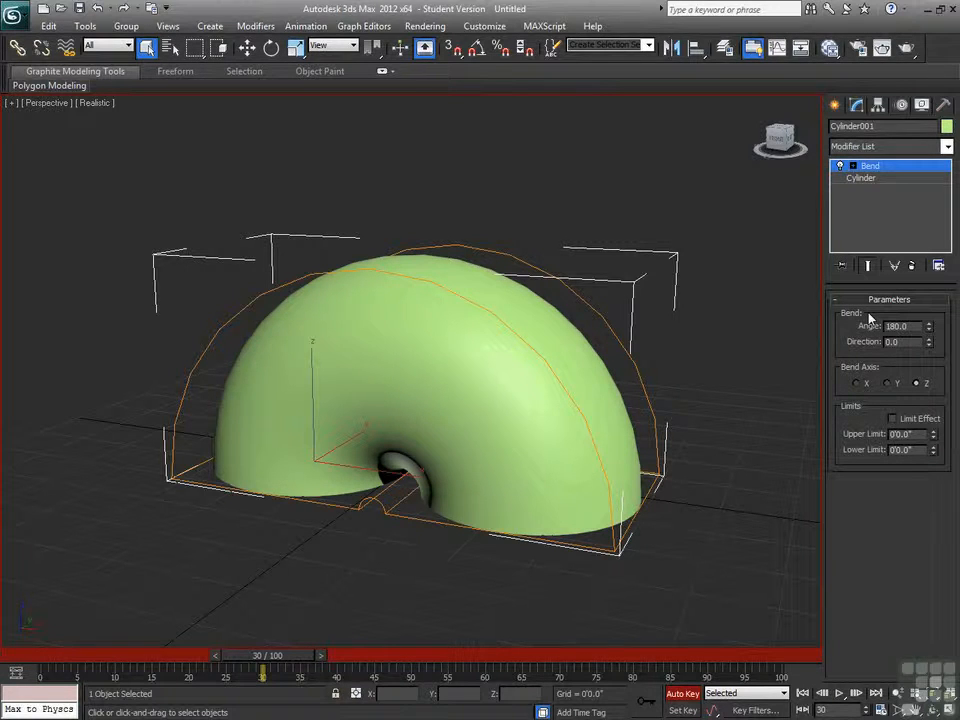
right_click(929, 328)
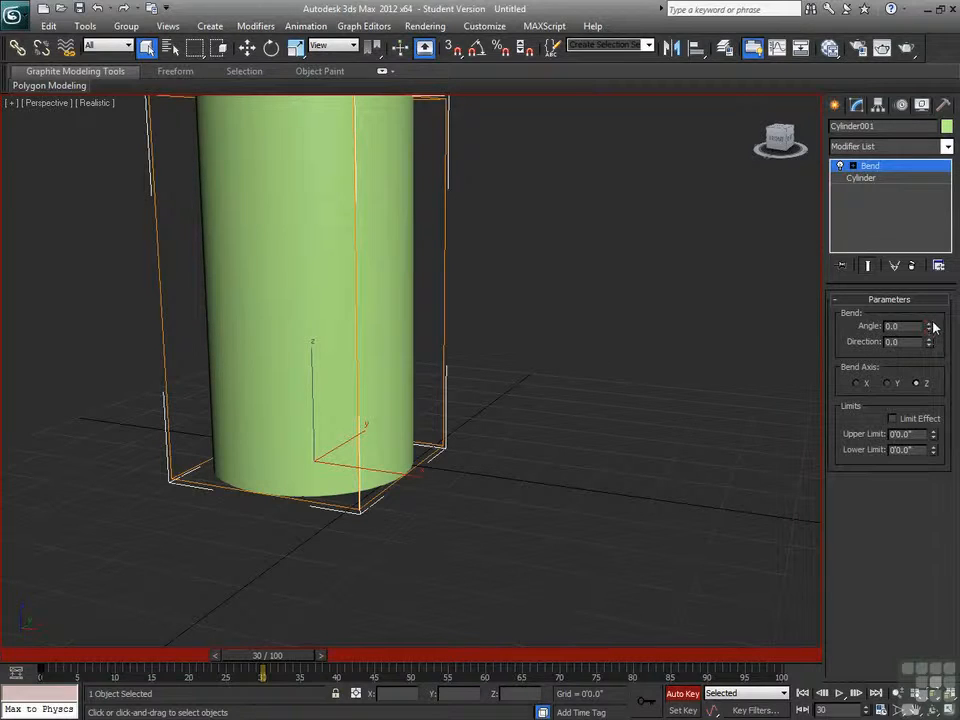
click(928, 328)
drag(294, 662, 60, 655)
key(q)
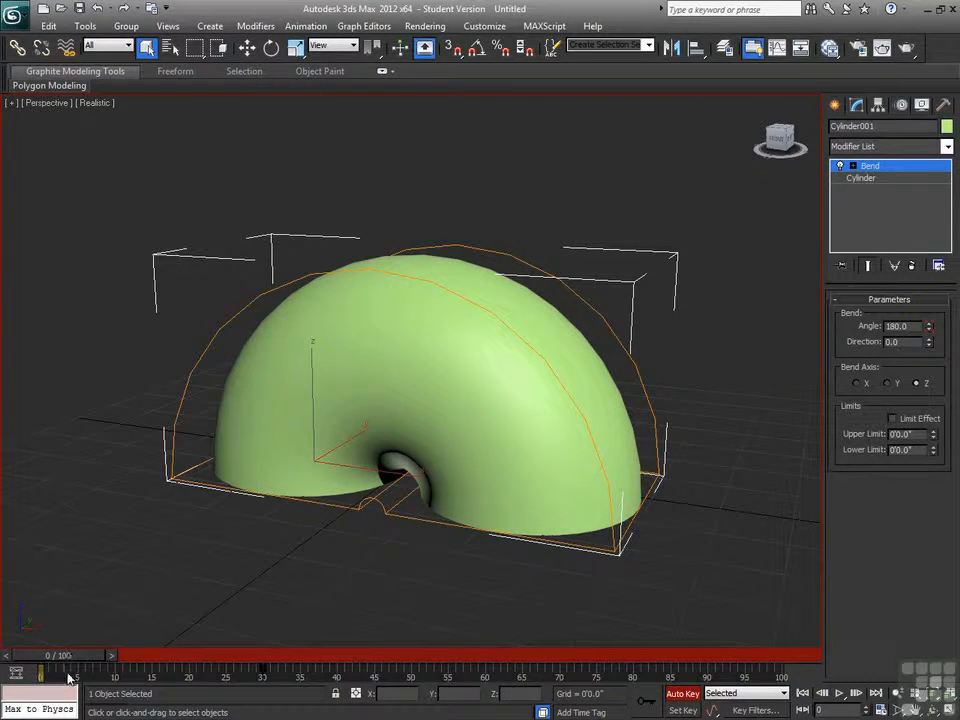
Swap the bend keyframes at frames 0 and 30, and animate the bend direction at frame 30.
drag(40, 668, 232, 668)
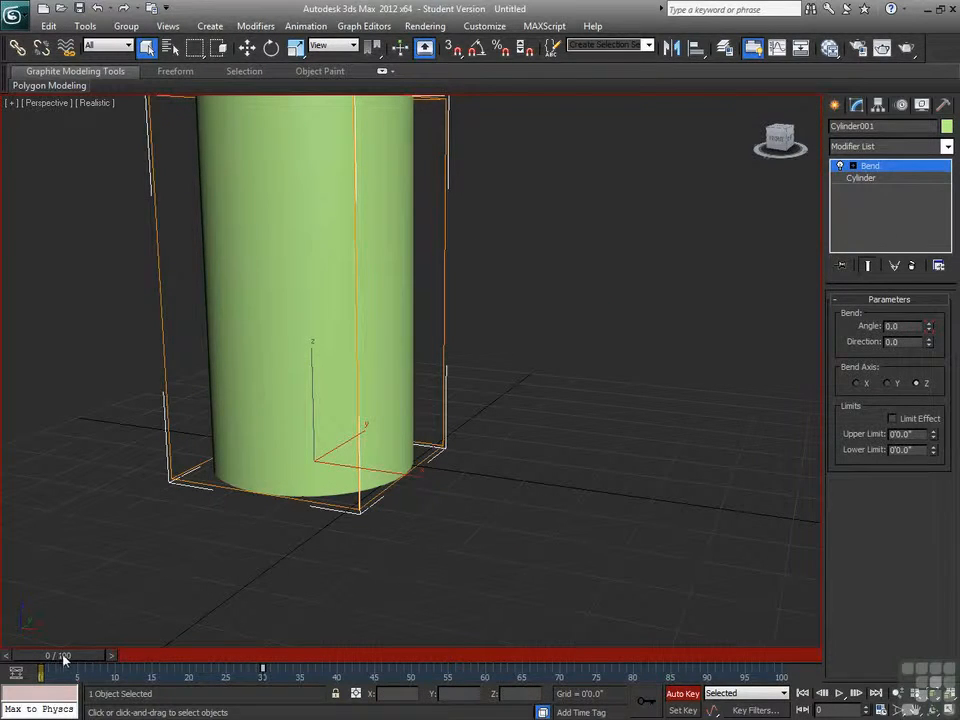
drag(81, 656, 265, 650)
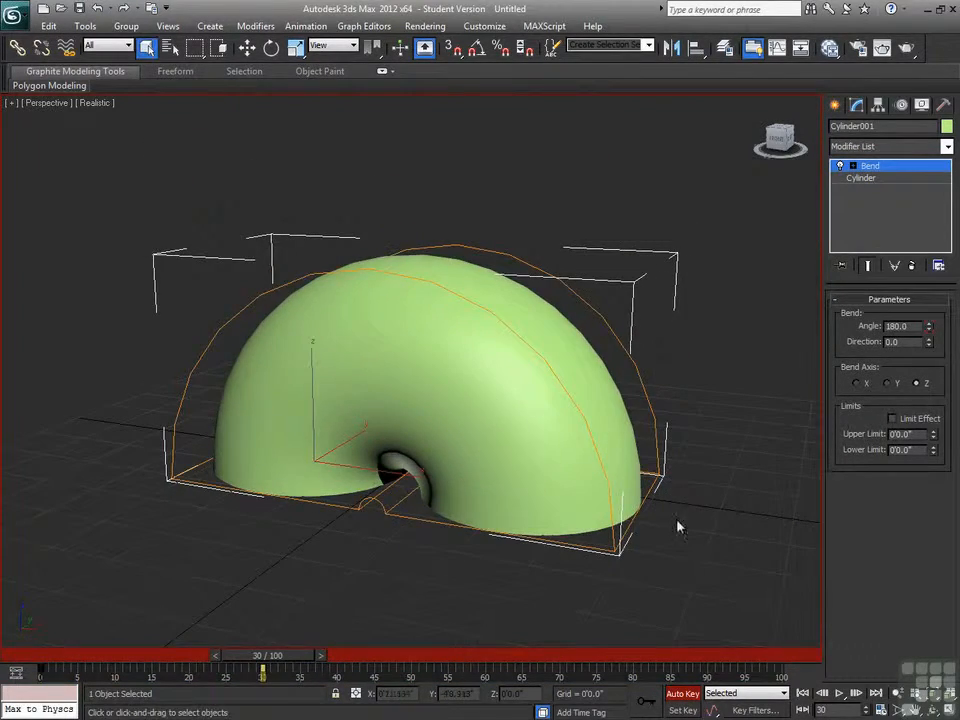
drag(929, 345, 929, 265)
drag(300, 662, 53, 481)
middle_drag(505, 349, 546, 396)
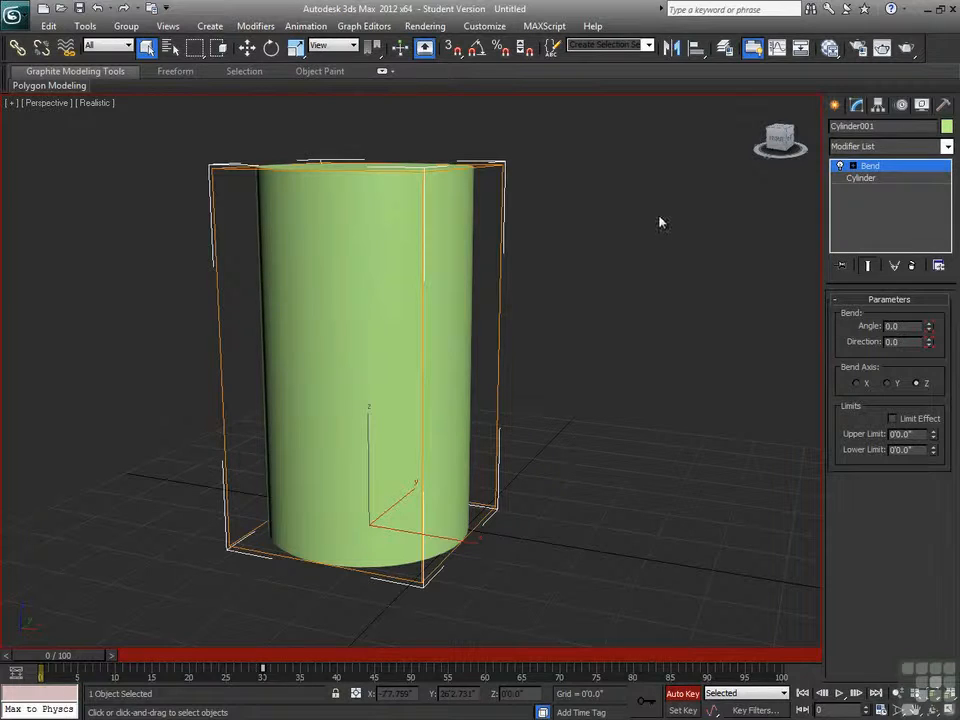
Add a Taper modifier above the Bend modifier on the cylinder.
click(947, 146)
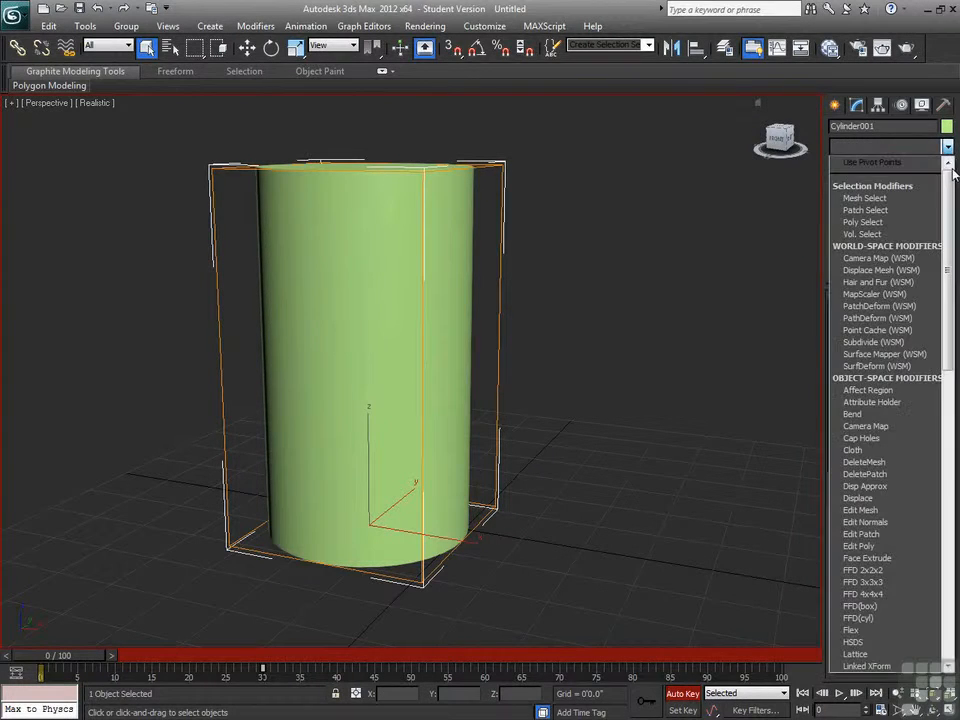
drag(949, 207, 949, 385)
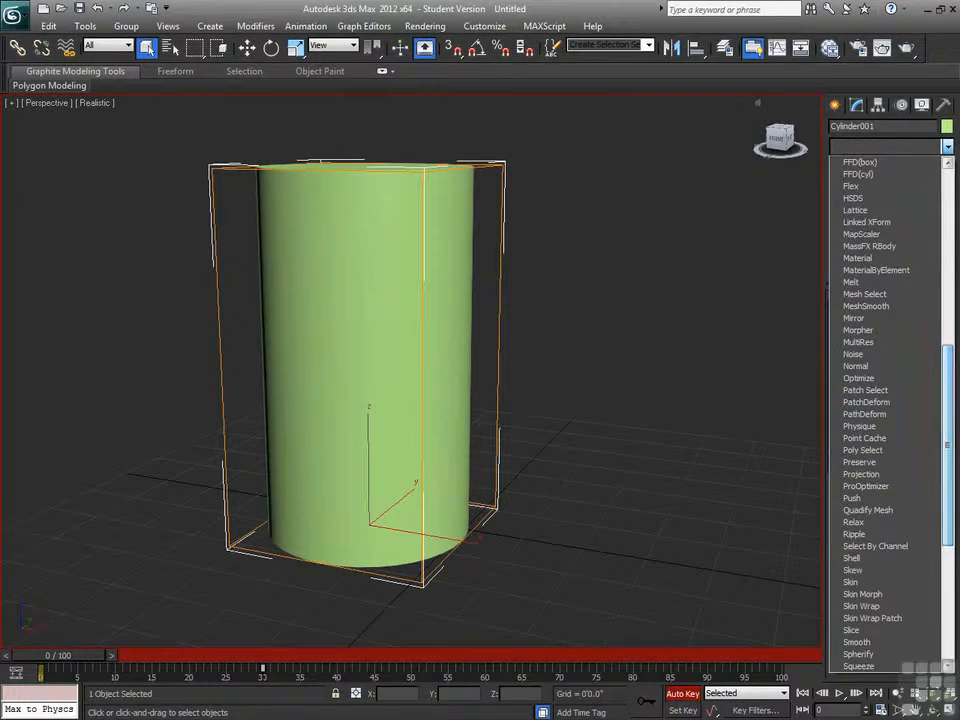
scroll(896, 608, down, 3)
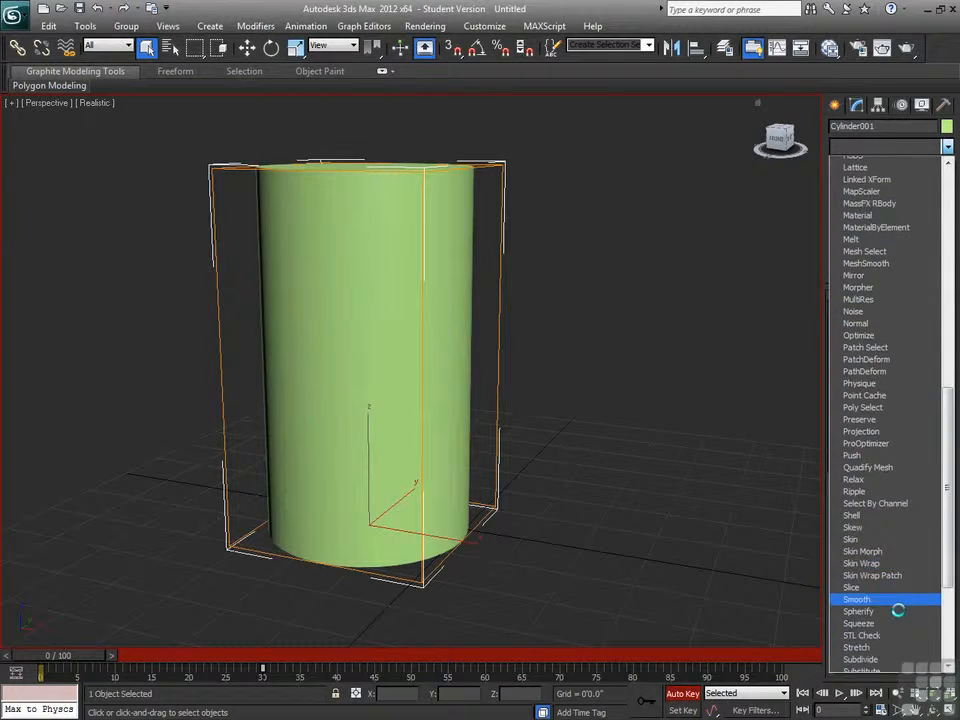
scroll(898, 609, down, 2)
click(860, 568)
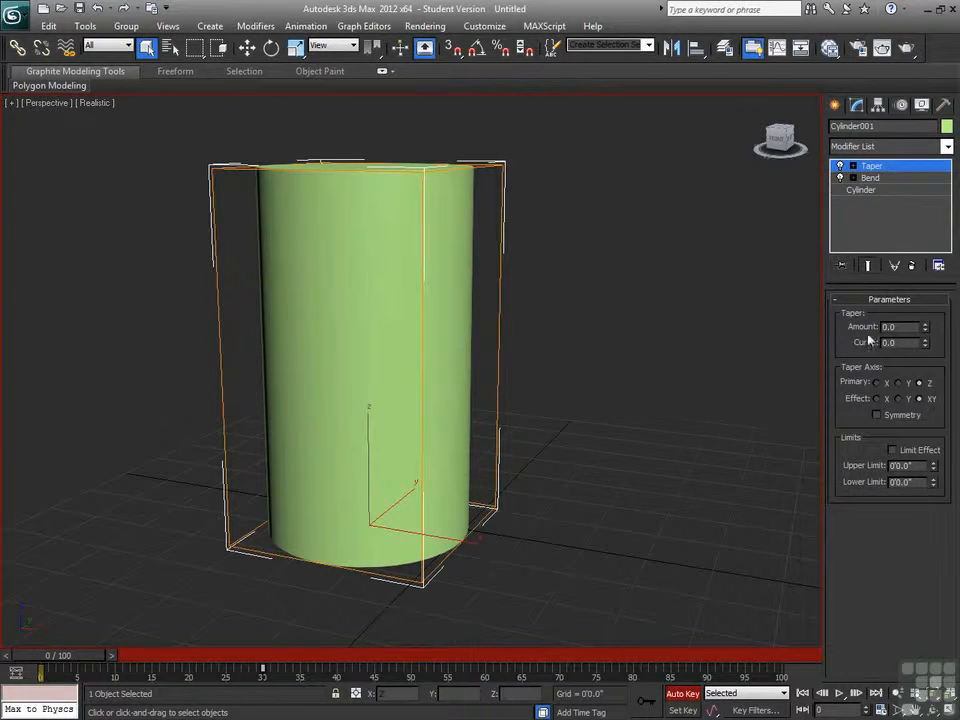
Set the taper amount to about 0.84 and its curve to about -2.47.
drag(926, 330, 944, 259)
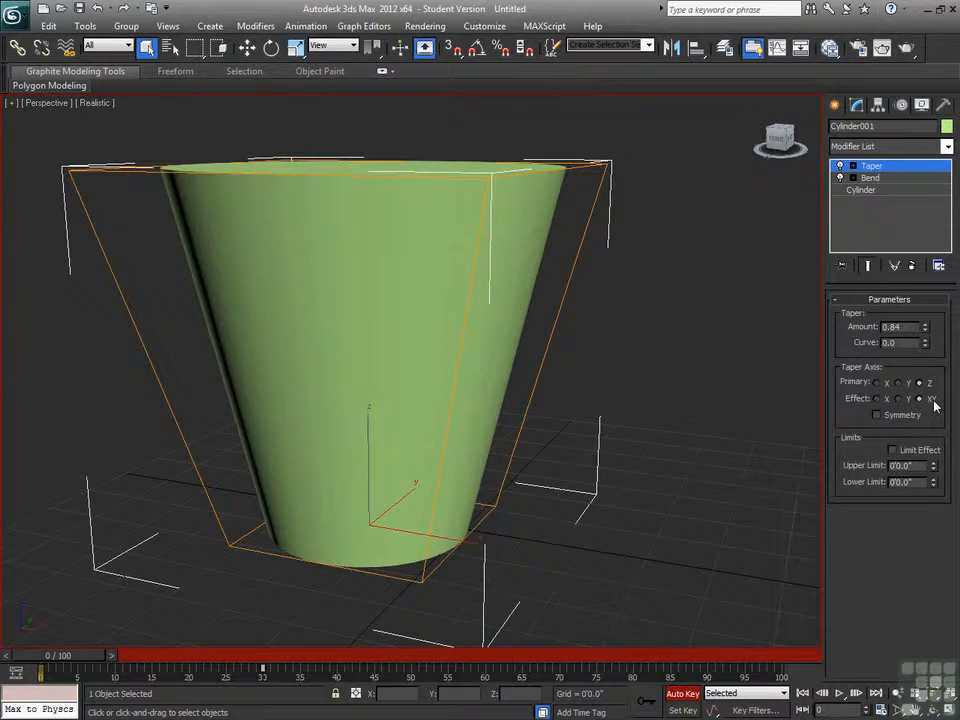
drag(927, 342, 930, 231)
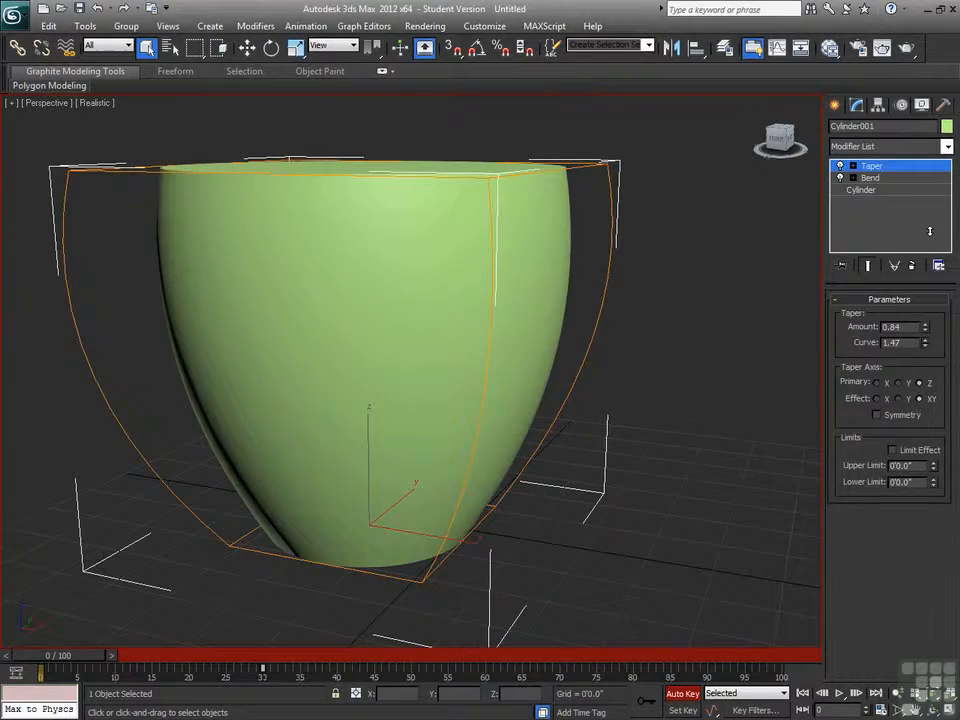
drag(925, 342, 929, 533)
Preview how the tapered cylinder deforms between frames 0 and 30, and return to frame 0.
alt+middle_drag(607, 425, 650, 398)
scroll(645, 402, down, 3)
drag(60, 661, 264, 618)
mouse_move(227, 549)
alt+middle_down()
mouse_move(281, 519)
mouse_move(484, 510)
mouse_move(529, 583)
mouse_move(492, 527)
mouse_move(229, 538)
mouse_move(234, 511)
mouse_move(349, 486)
mouse_move(514, 493)
mouse_move(510, 529)
mouse_move(201, 538)
mouse_move(232, 529)
alt+middle_up()
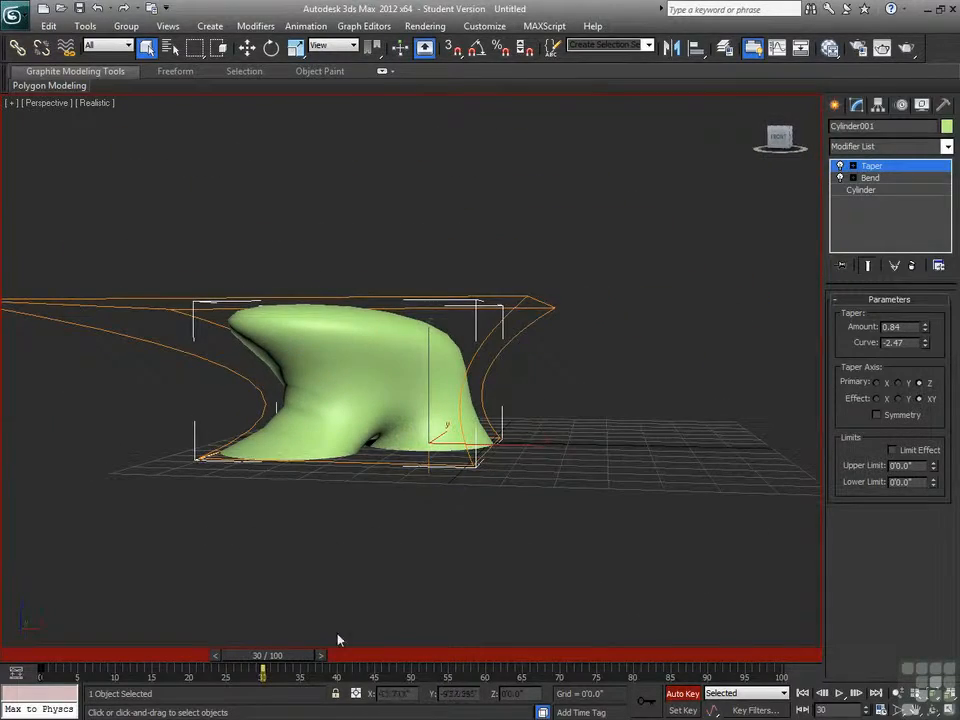
drag(289, 656, 55, 658)
key(q)
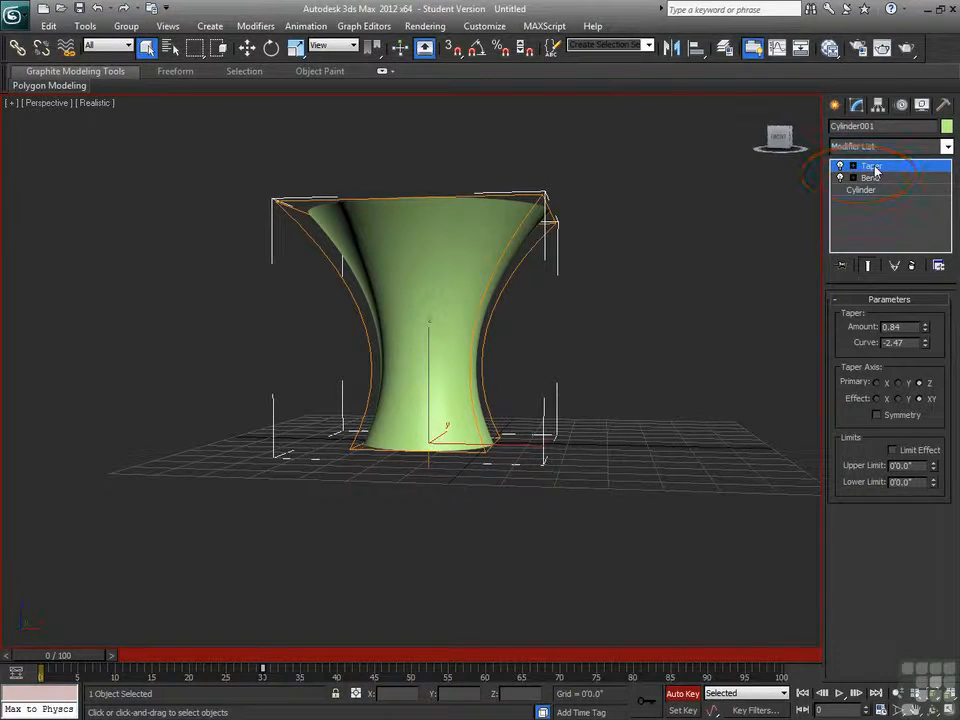
Move the Taper modifier below the Bend modifier in the cylinder's modifier stack.
drag(875, 173, 877, 190)
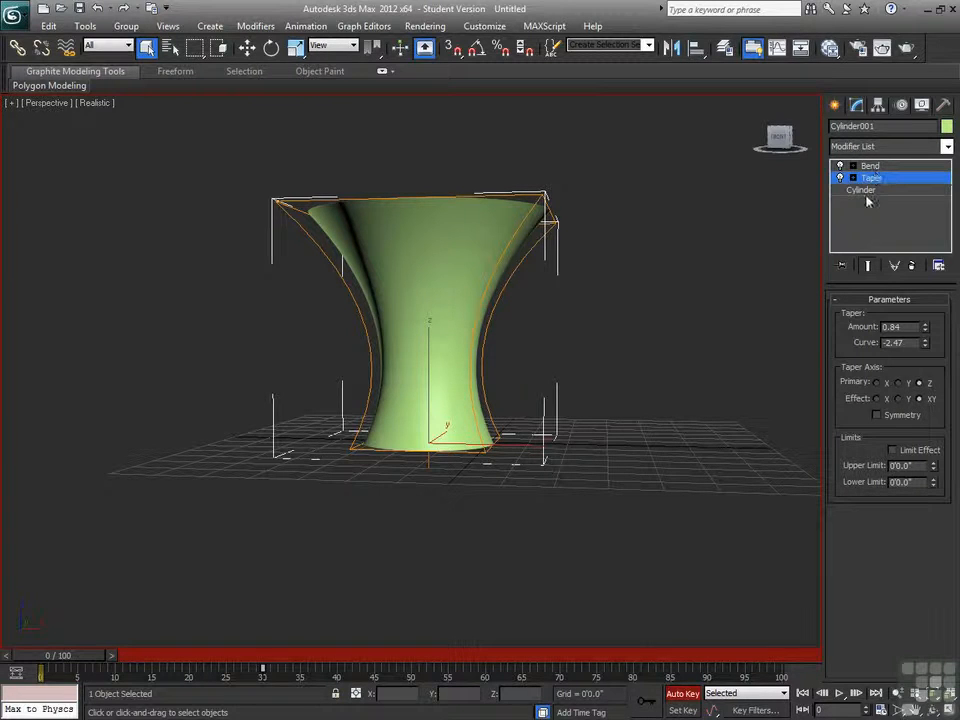
Preview how the reordered Taper and Bend modifiers deform the cylinder from frame 0 to frame 30.
drag(77, 662, 211, 618)
alt+middle_drag(519, 518, 430, 522)
drag(186, 655, 270, 636)
alt+middle_drag(418, 516, 412, 433)
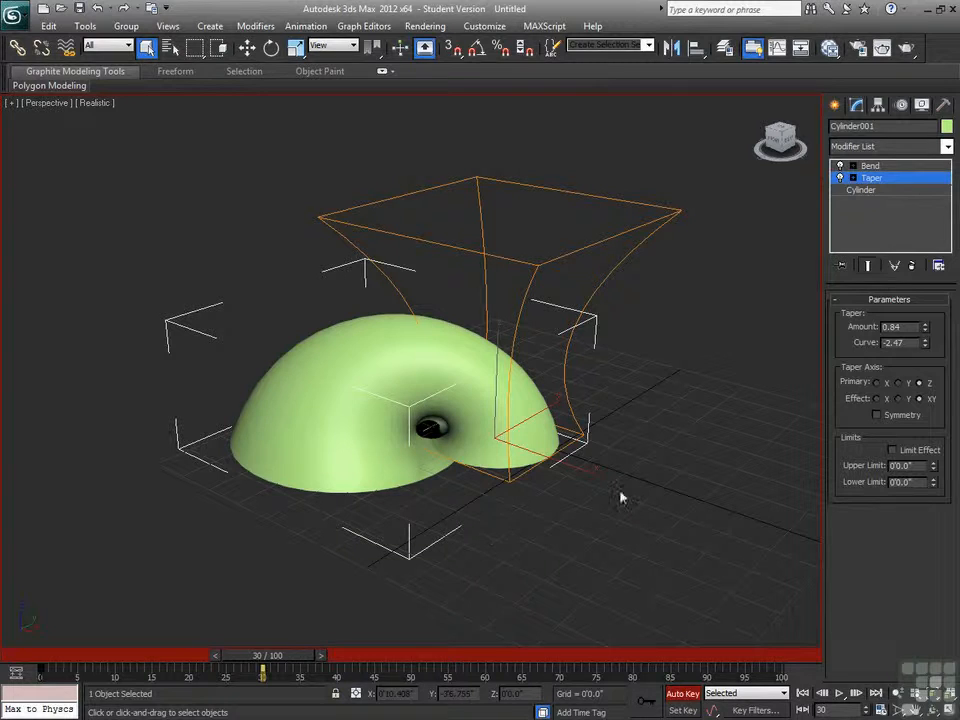
click(877, 166)
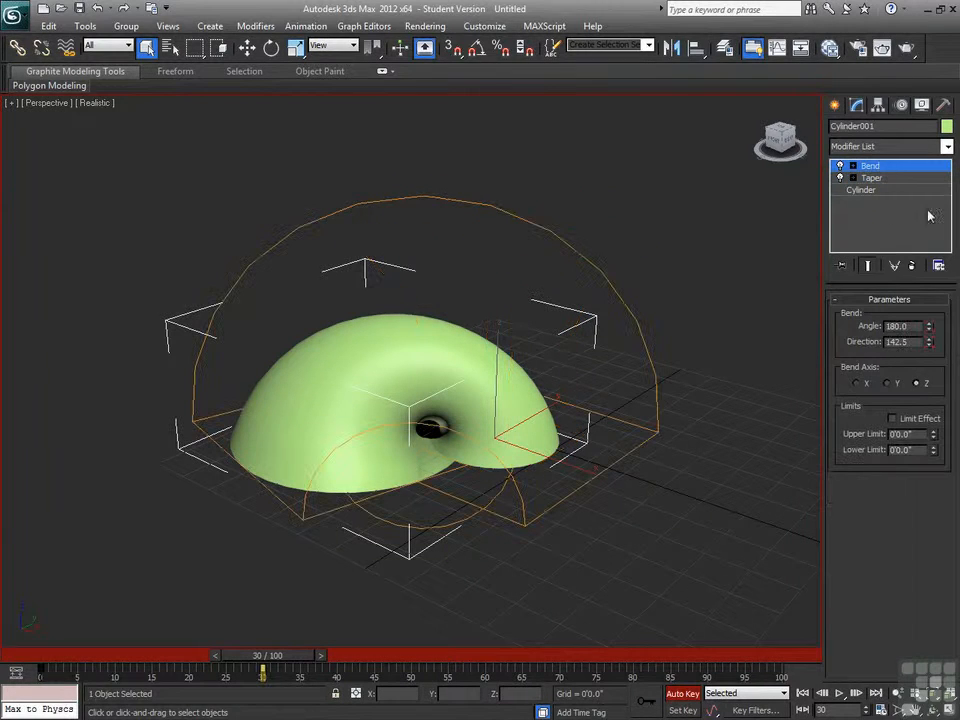
drag(930, 332, 946, 388)
right_click(946, 388)
Animate the base cylinder at frame 30 with a radius of about 0'11.344" and a height of about 6'1.227".
click(866, 190)
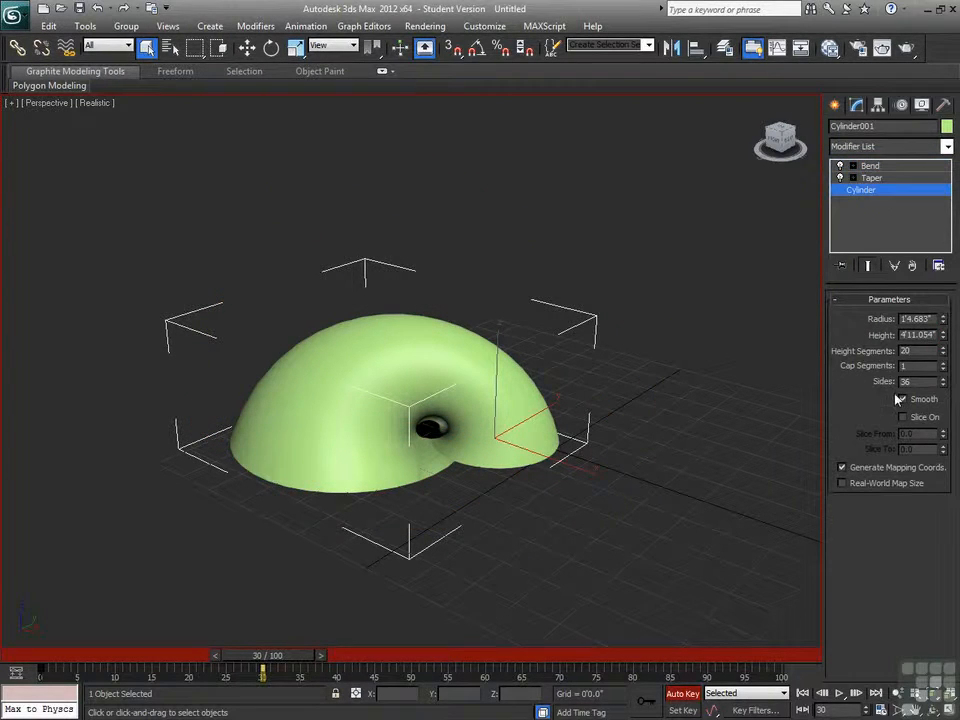
drag(946, 340, 936, 390)
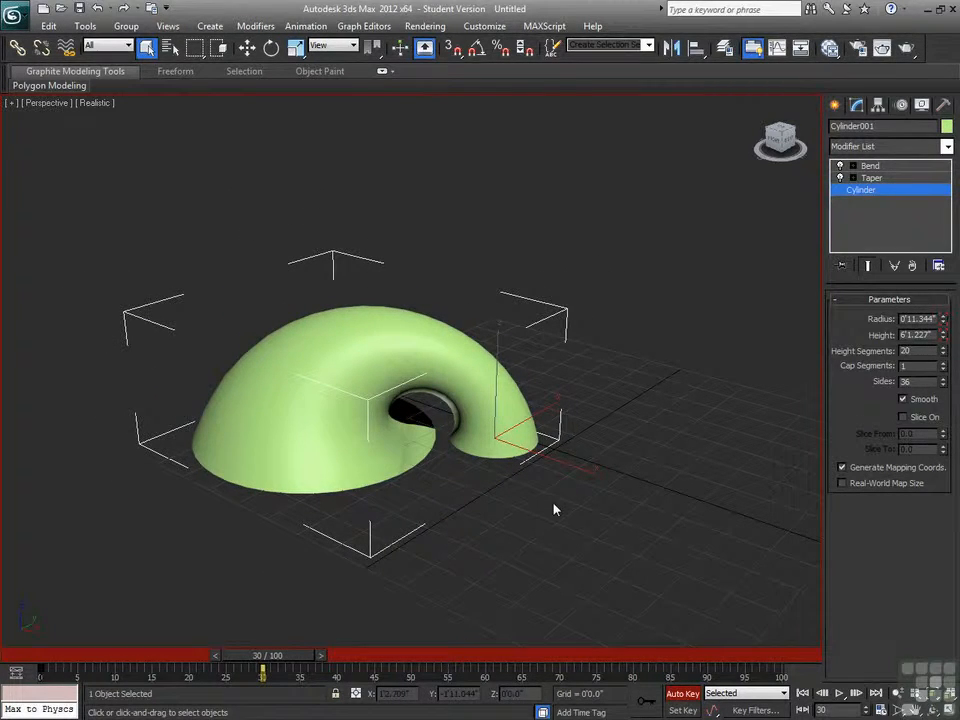
Preview the cylinder's radius and height animation back to frame 0 and forward to frame 36 from different angles.
mouse_move(280, 660)
mouse_down()
mouse_move(71, 657)
mouse_move(284, 655)
mouse_up()
drag(294, 658, 86, 670)
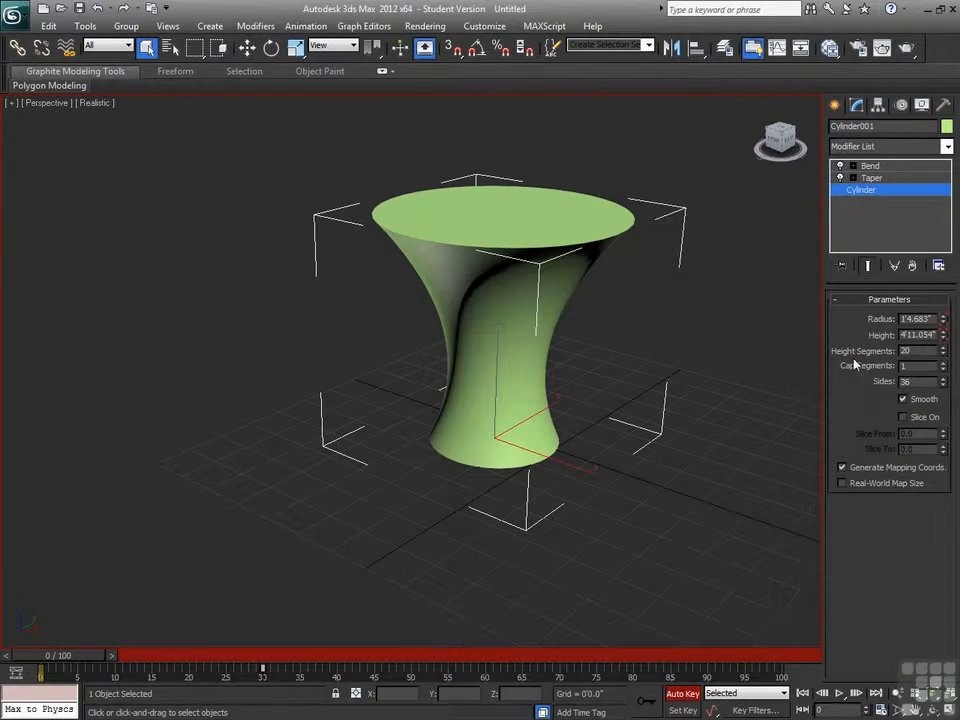
mouse_move(624, 540)
alt+middle_down()
mouse_move(551, 510)
mouse_move(508, 440)
alt+middle_up()
drag(88, 652, 291, 631)
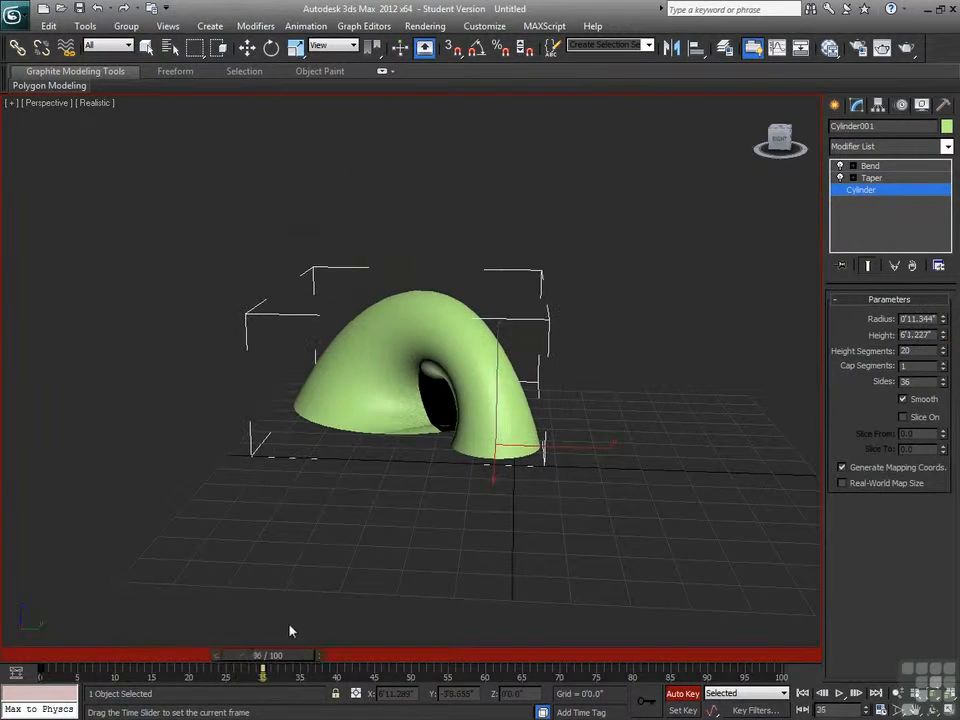
key(q)
alt+middle_drag(332, 626, 424, 523)
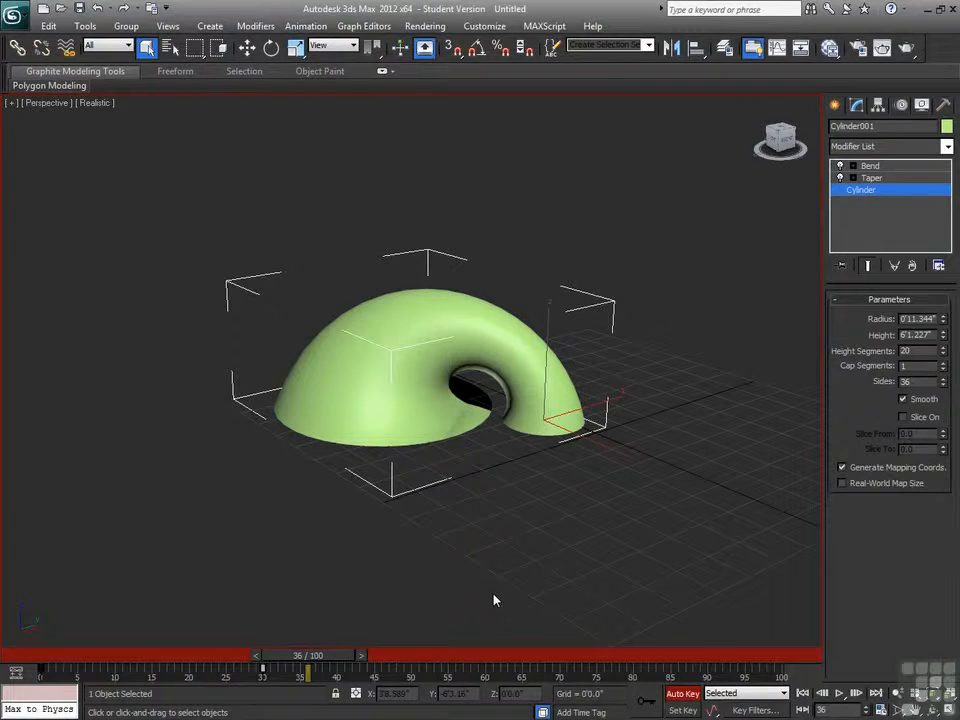
Turn off Auto Key and set the base cylinder's height segments to 30.
click(692, 690)
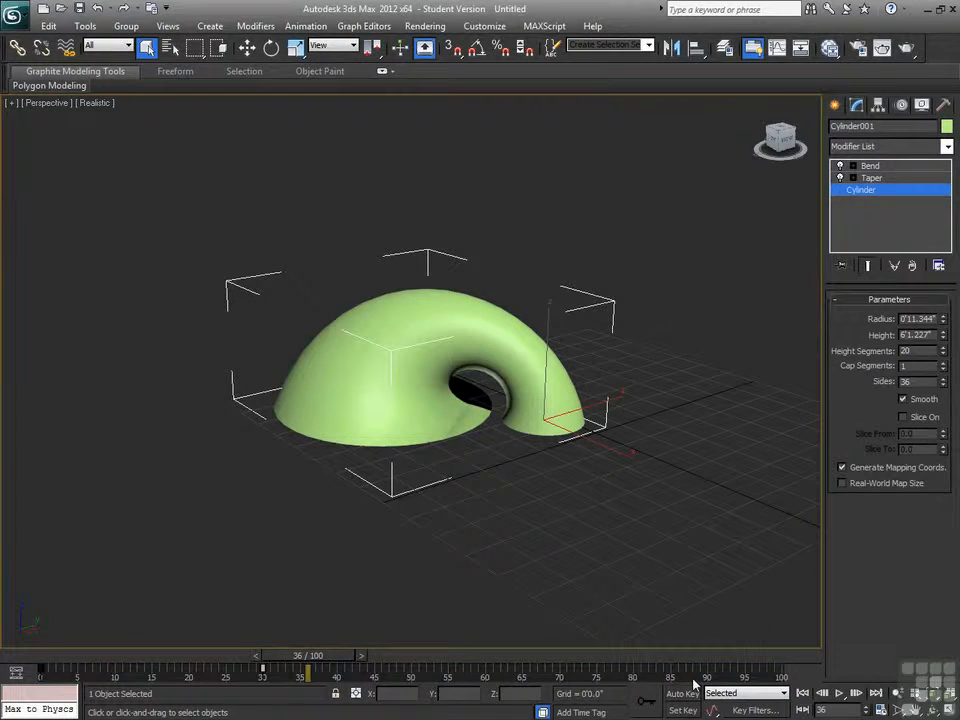
double_click(917, 351)
text(30)
key(Return)
drag(330, 667, 235, 661)
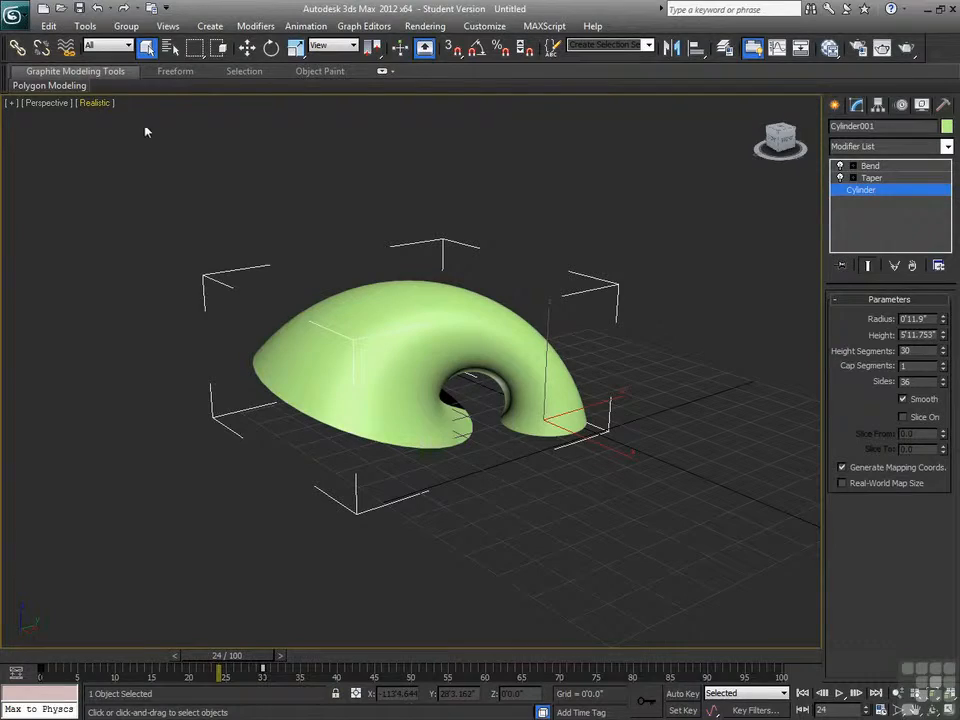
Show edged faces in the Perspective viewport and view the bent cylinder at frame 31.
click(95, 102)
click(150, 167)
drag(227, 655, 265, 655)
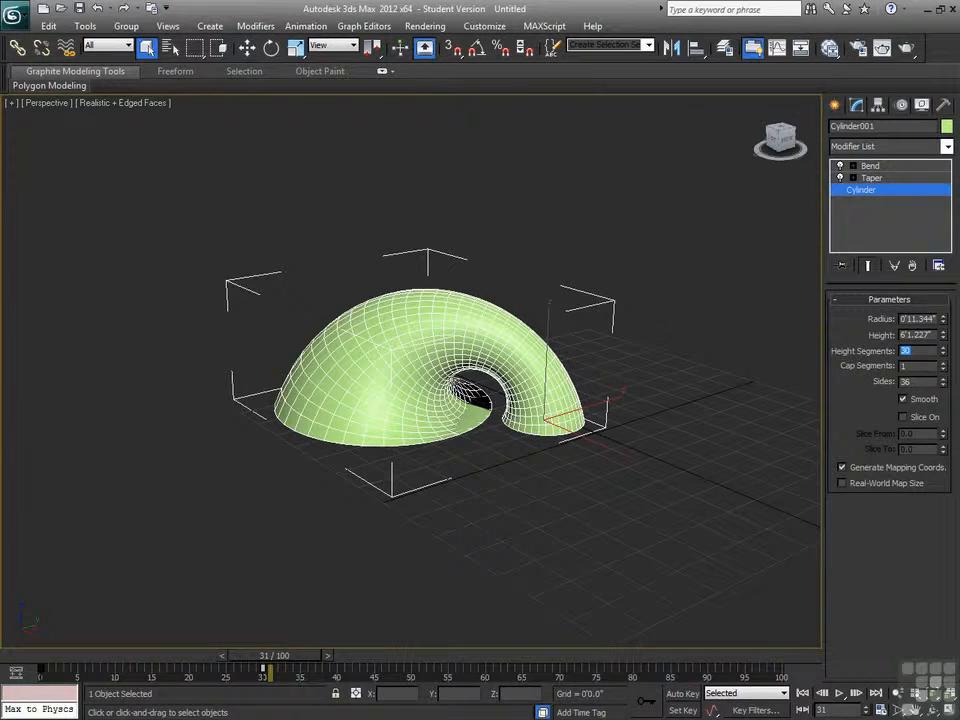
Set the cylinder's height segments to 60 and return to frame 0.
text(0)
key(Return)
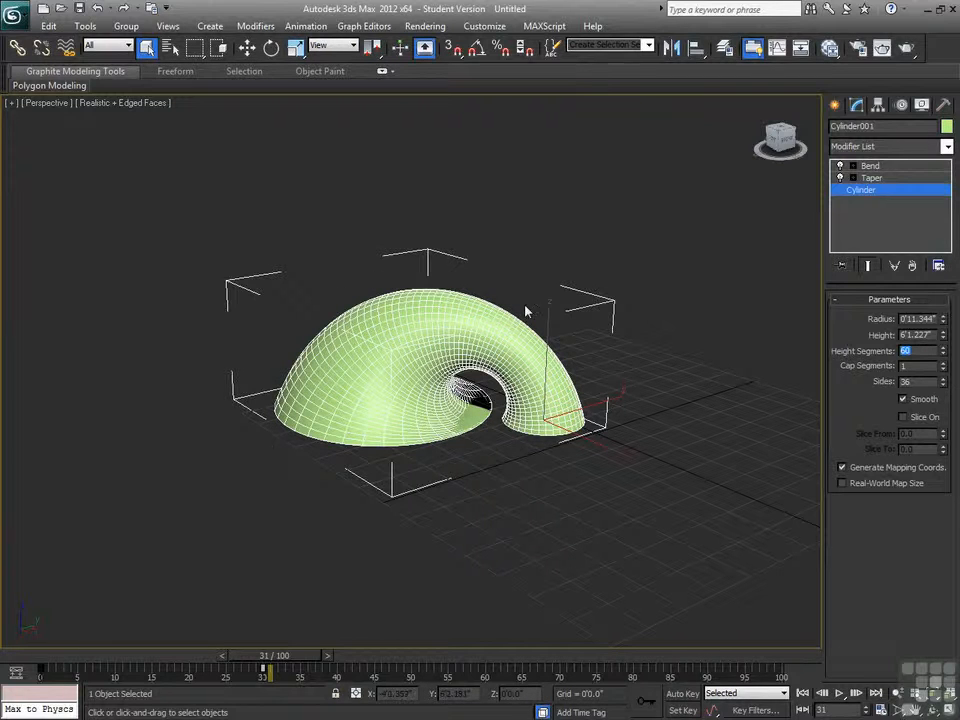
drag(306, 664, 68, 665)
alt+middle_drag(313, 508, 465, 525)
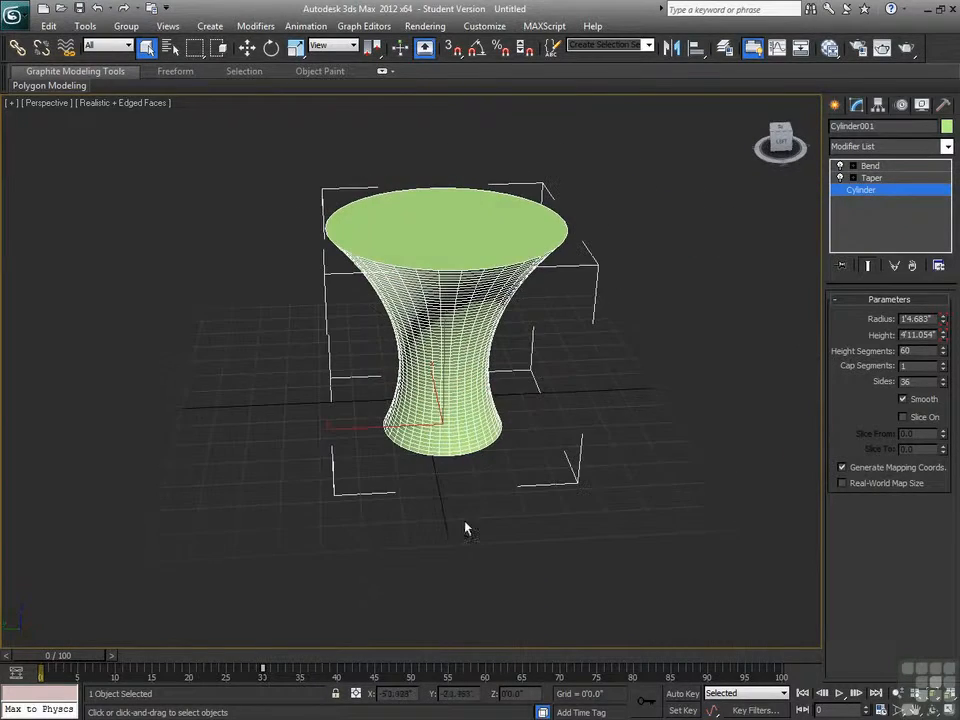
Add an FFD 2x2x2 modifier above the Bend modifier on the cylinder.
click(869, 166)
click(939, 150)
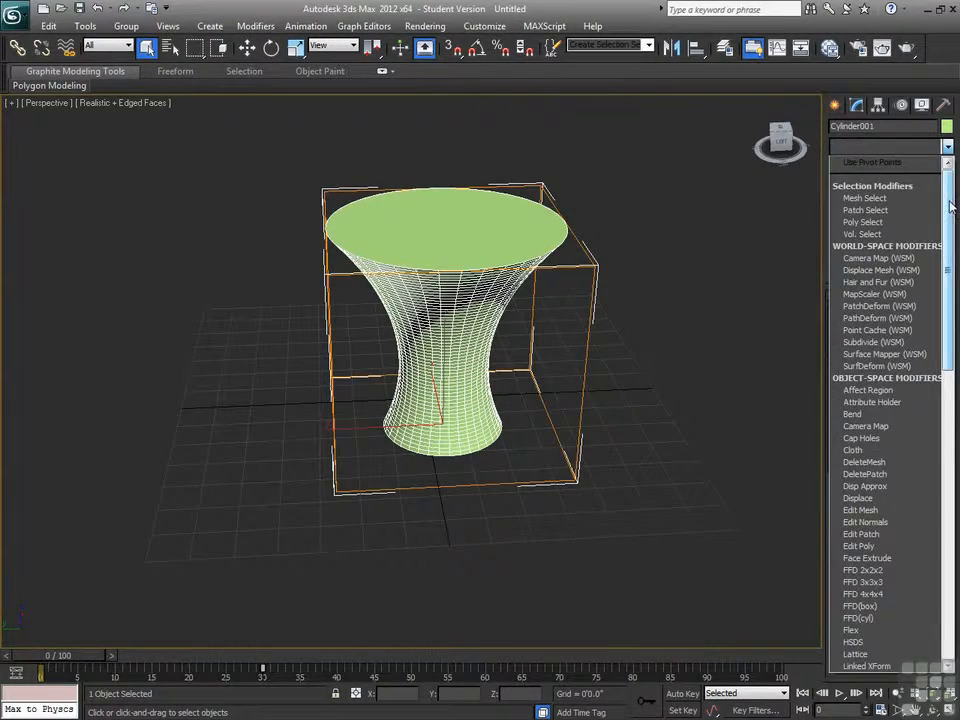
drag(951, 206, 955, 269)
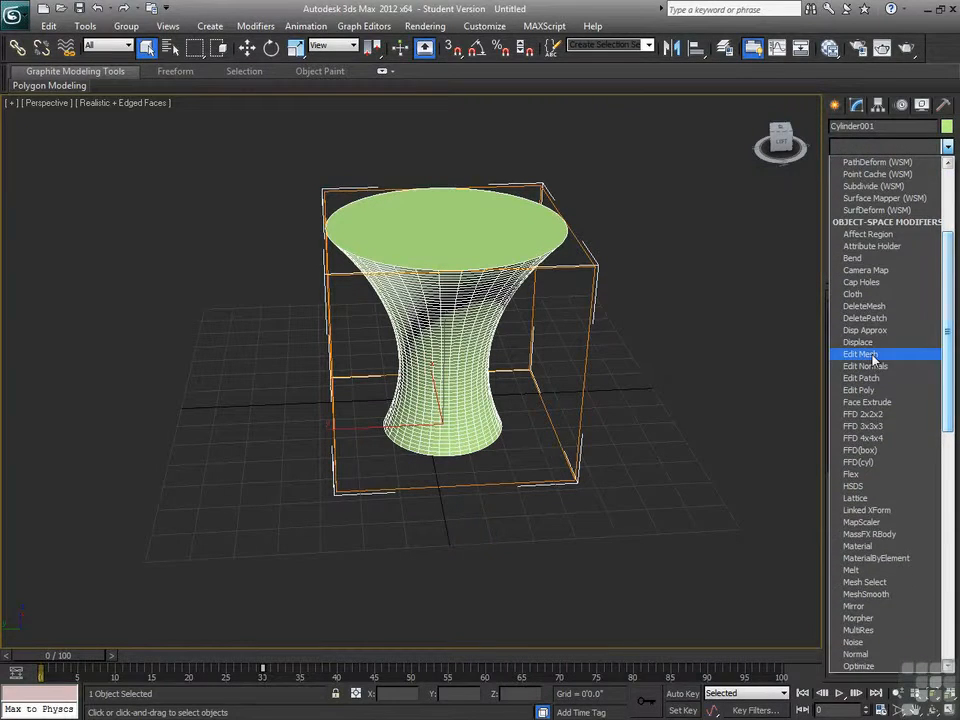
click(876, 416)
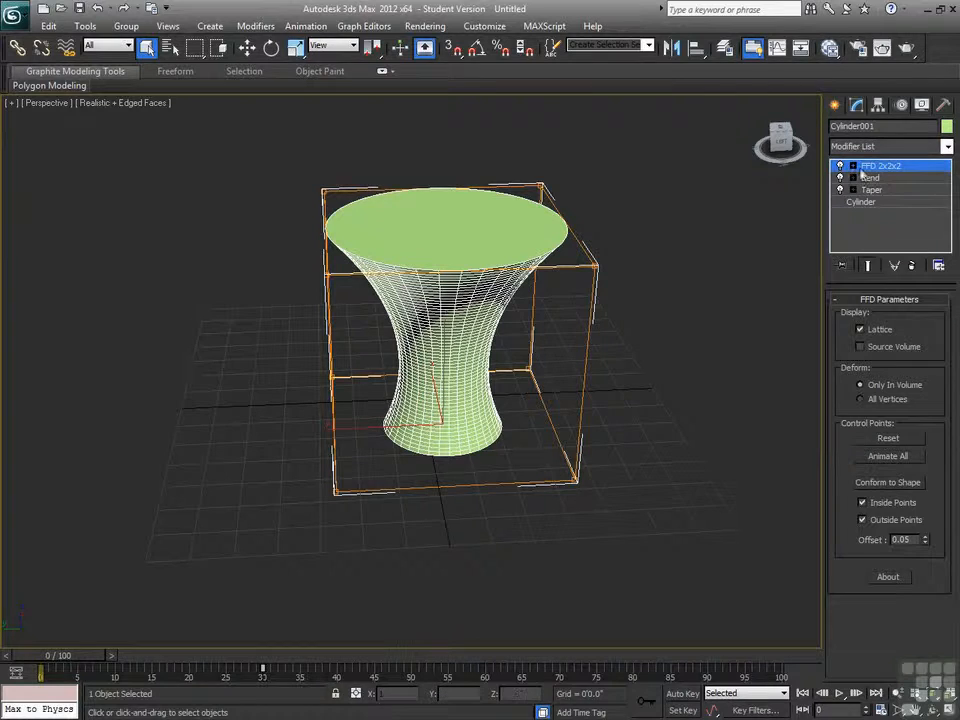
Move an upper corner control point of the FFD 2x2x2 lattice outward to stretch the cylinder's rim.
click(854, 167)
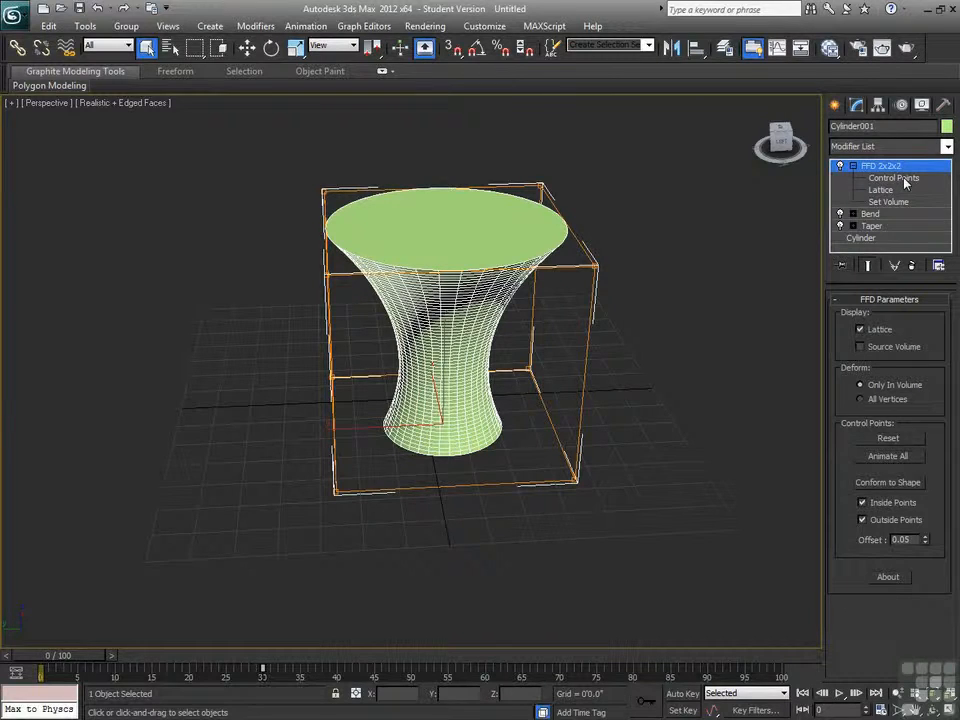
click(904, 179)
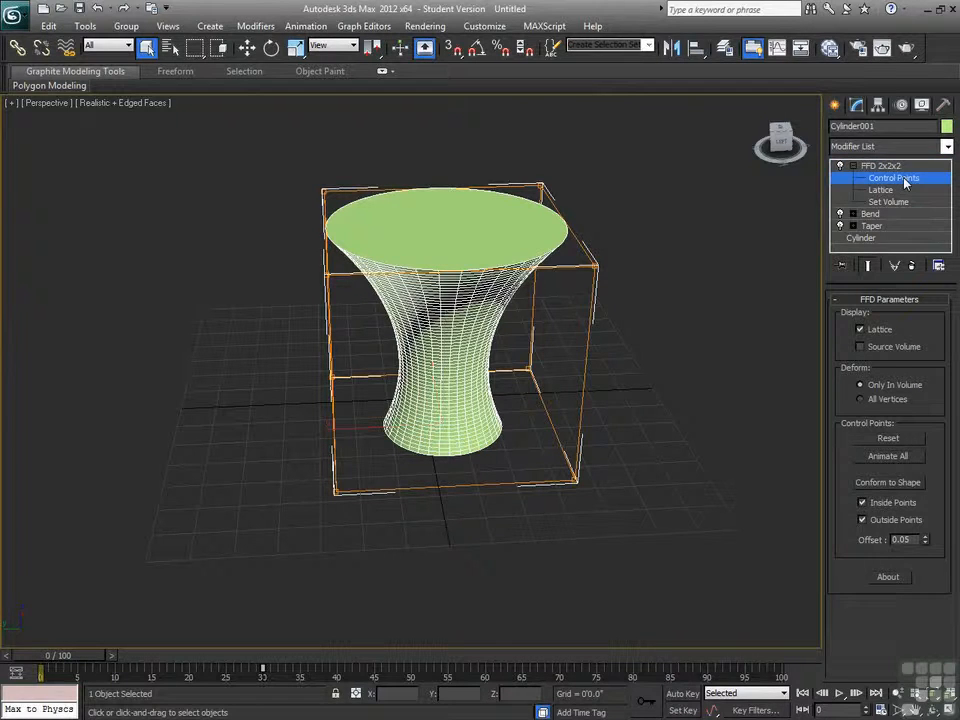
right_click(641, 285)
click(693, 290)
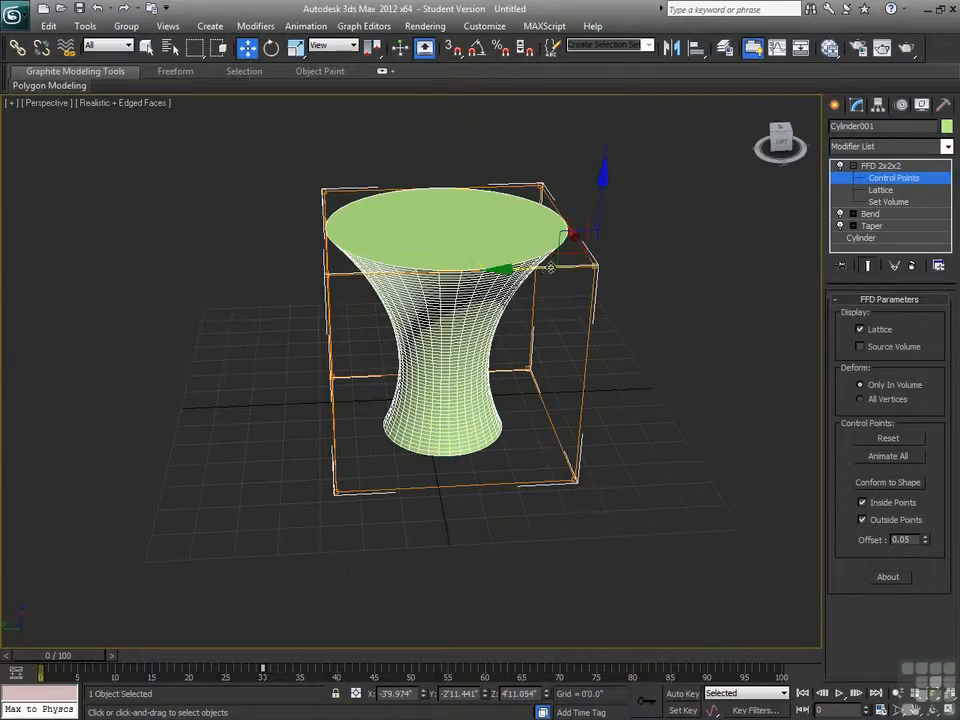
alt+middle_drag(567, 316, 537, 257)
drag(541, 258, 702, 403)
alt+middle_drag(703, 411, 600, 359)
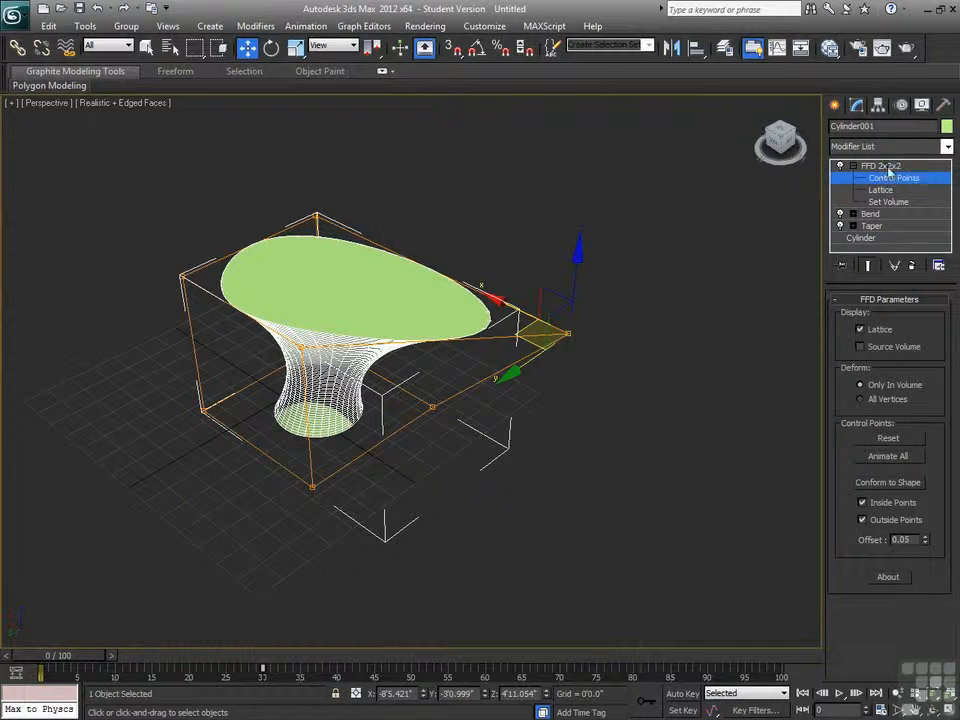
Preview the bend animation with the FFD deformation applied on top, and return to frame 0.
drag(68, 660, 177, 649)
key(w)
alt+middle_drag(417, 534, 260, 645)
drag(162, 662, 75, 655)
key(w)
Move the FFD 2x2x2 modifier below Taper, directly above the base Cylinder, and inspect the shape.
drag(882, 167, 886, 236)
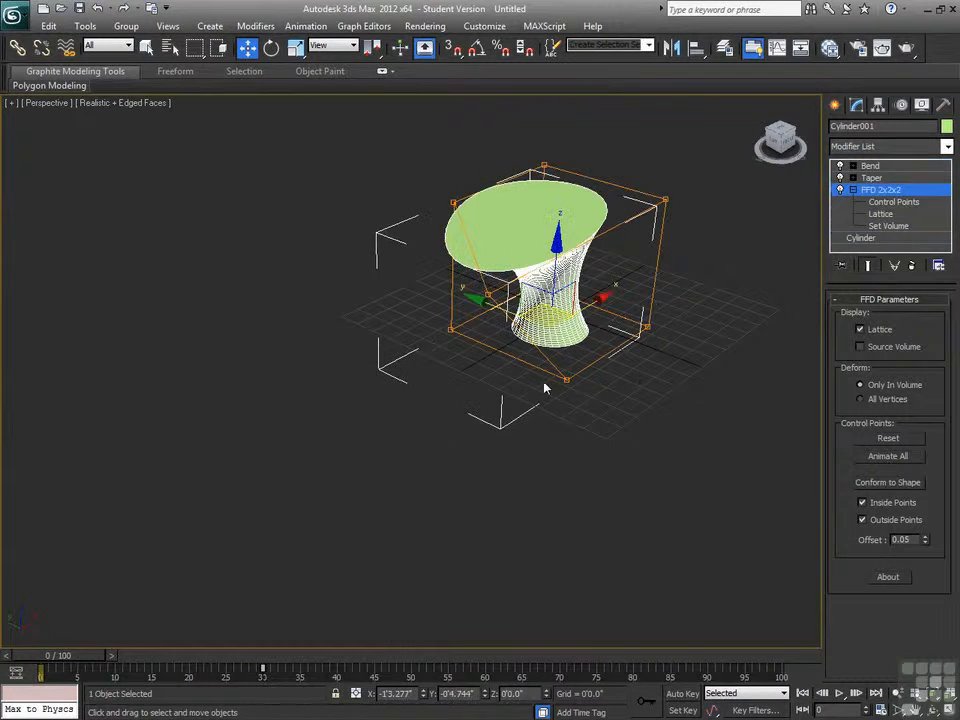
mouse_move(68, 660)
mouse_down()
mouse_move(304, 630)
mouse_move(60, 666)
mouse_up()
alt+middle_drag(280, 520, 205, 500)
Move the FFD 2x2x2 modifier between Bend and Taper and preview the deformation up to frame 8.
drag(884, 193, 866, 175)
drag(66, 662, 86, 662)
mouse_move(114, 665)
mouse_down()
mouse_move(197, 664)
mouse_move(118, 662)
mouse_move(129, 660)
mouse_up()
alt+middle_drag(325, 535, 388, 498)
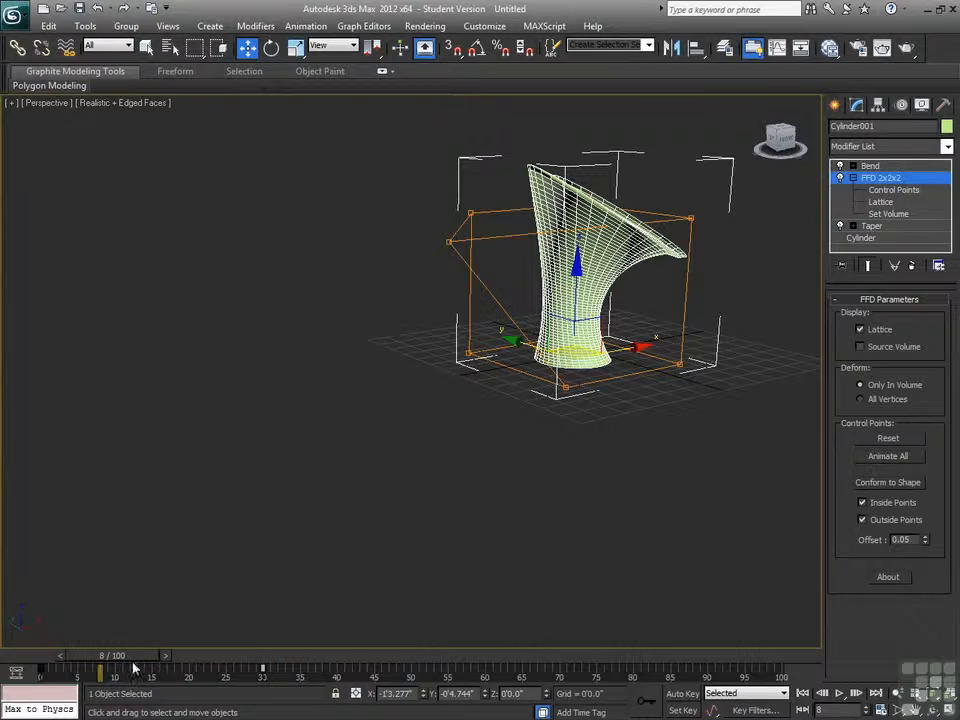
Return to frame 0 and delete the FFD 2x2x2 modifier from the stack.
drag(123, 657, 78, 656)
key(w)
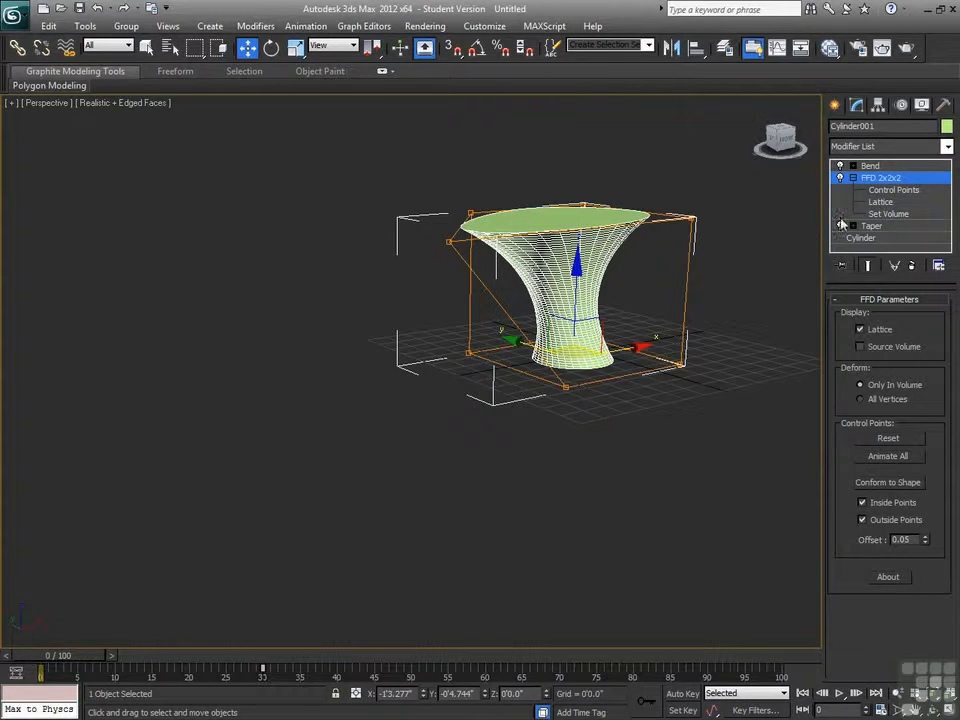
click(912, 266)
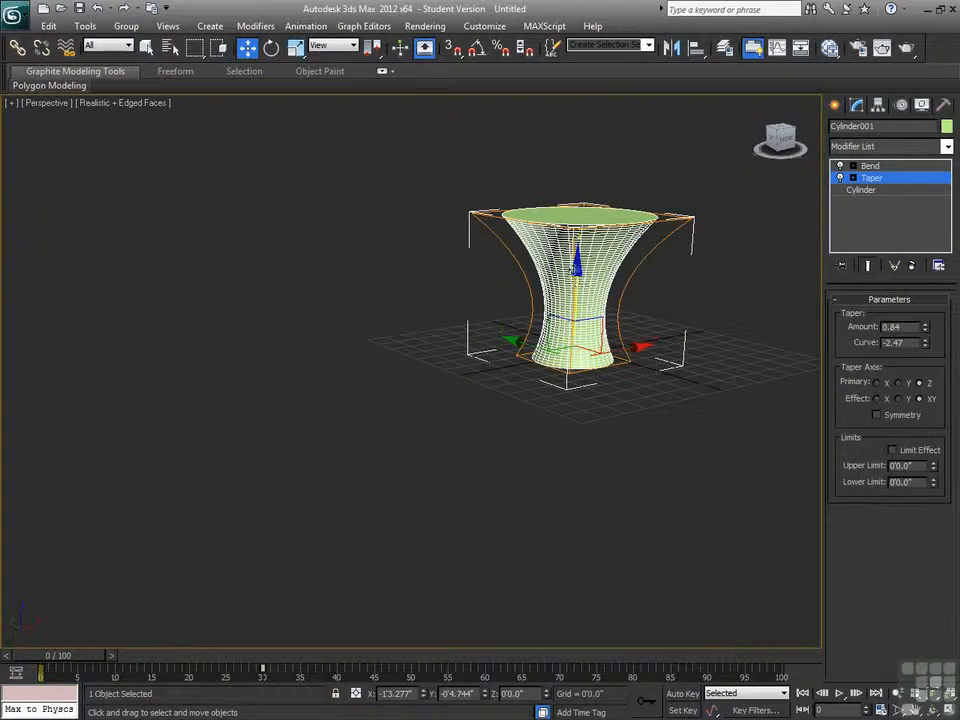
Browse the object-space modifiers available for the cylinder through to the end of the list.
click(948, 147)
scroll(886, 400, down, 15)
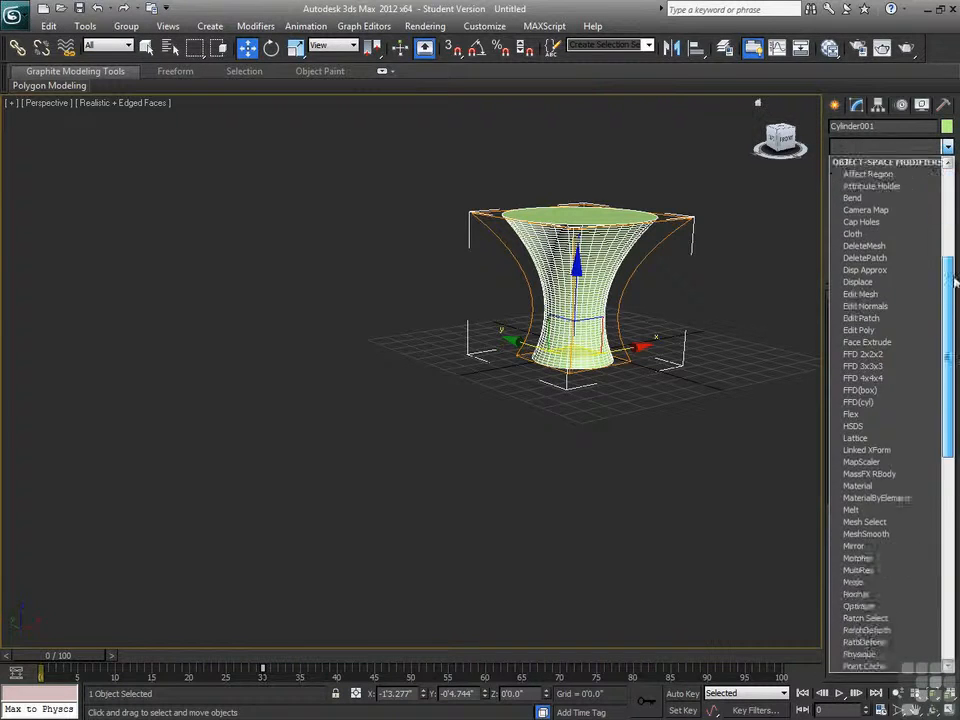
scroll(952, 428, down, 5)
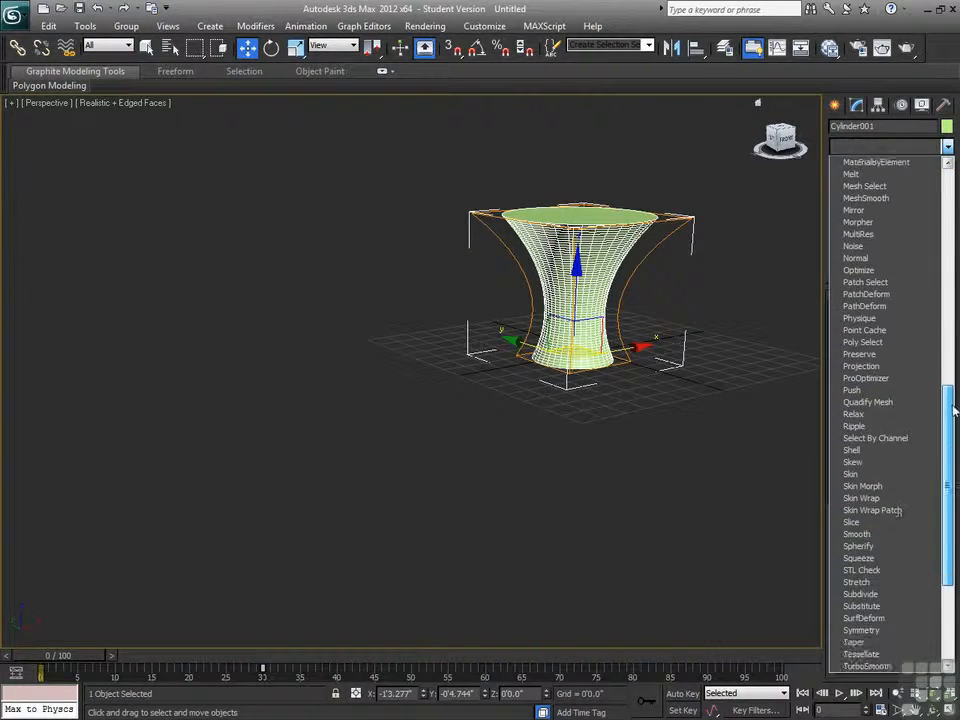
drag(952, 428, 953, 502)
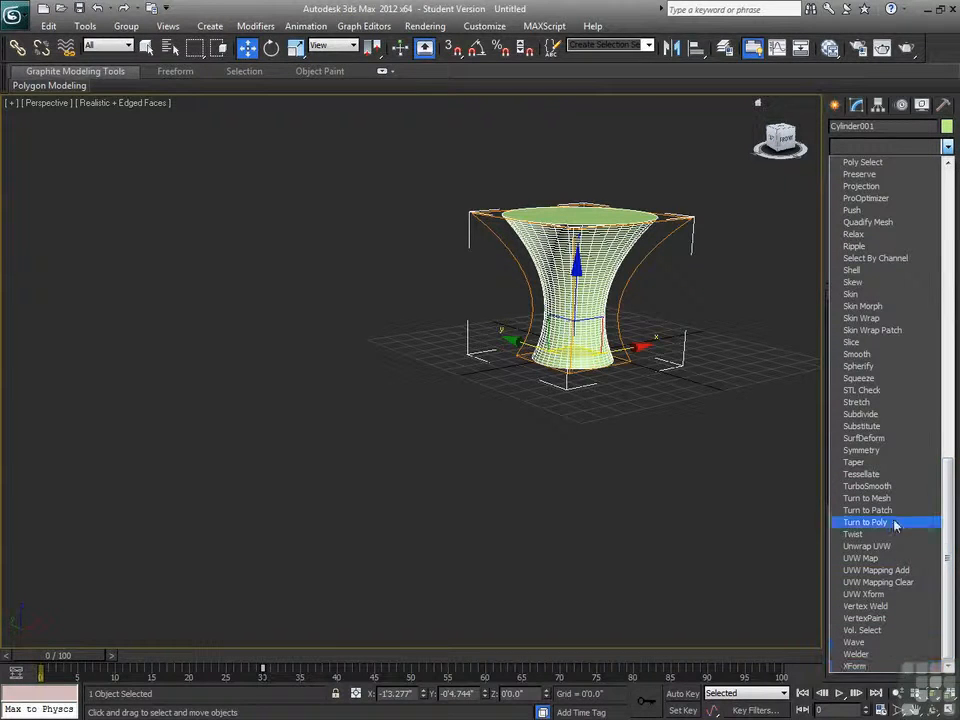
mouse_move(947, 558)
mouse_down()
mouse_move(947, 263)
mouse_move(957, 571)
mouse_up()
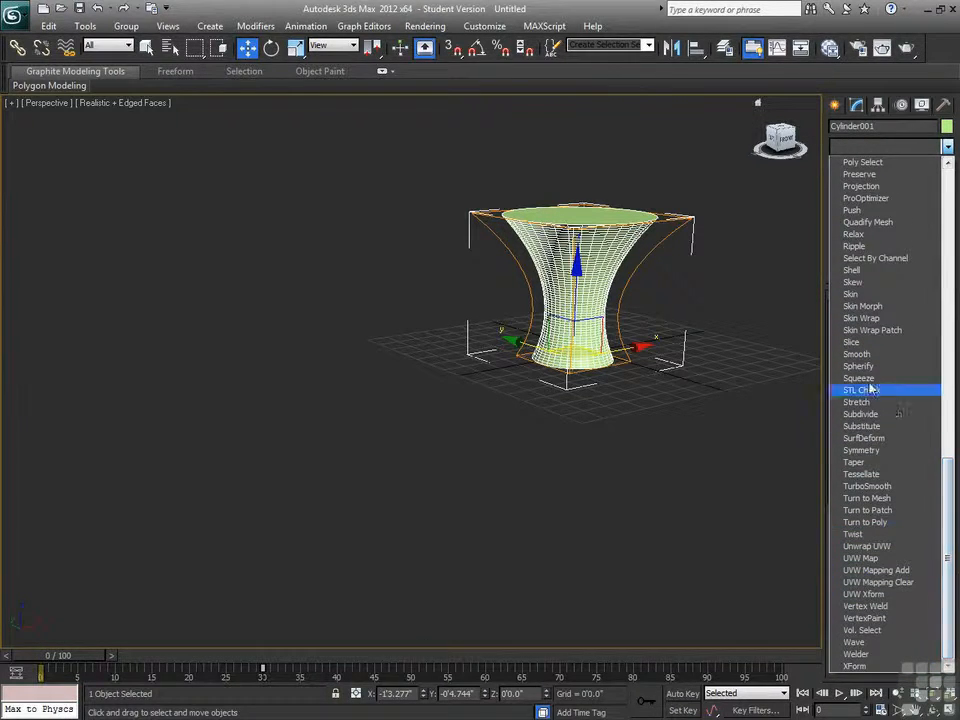